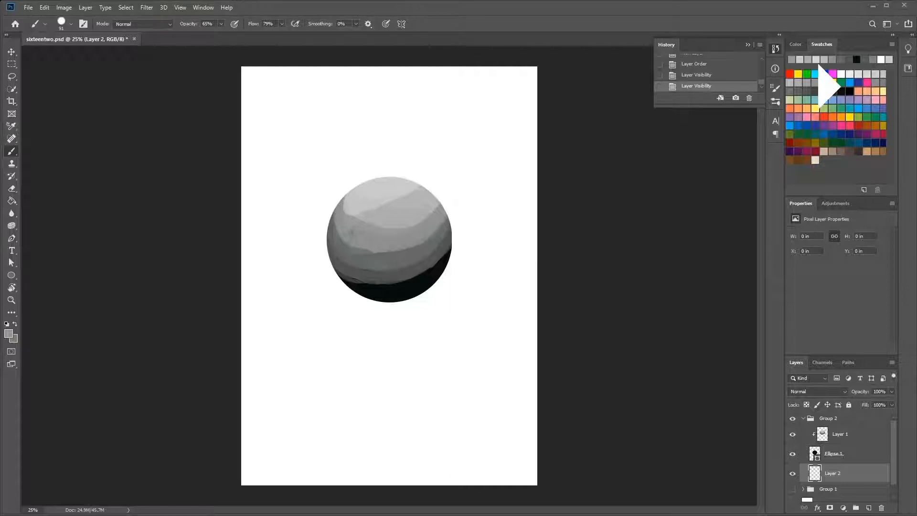
# Paint a black contact shadow on Layer 2 beneath the sphere, with a cast shadow extending to the sphere's lower right
pyautogui.click(850, 91)
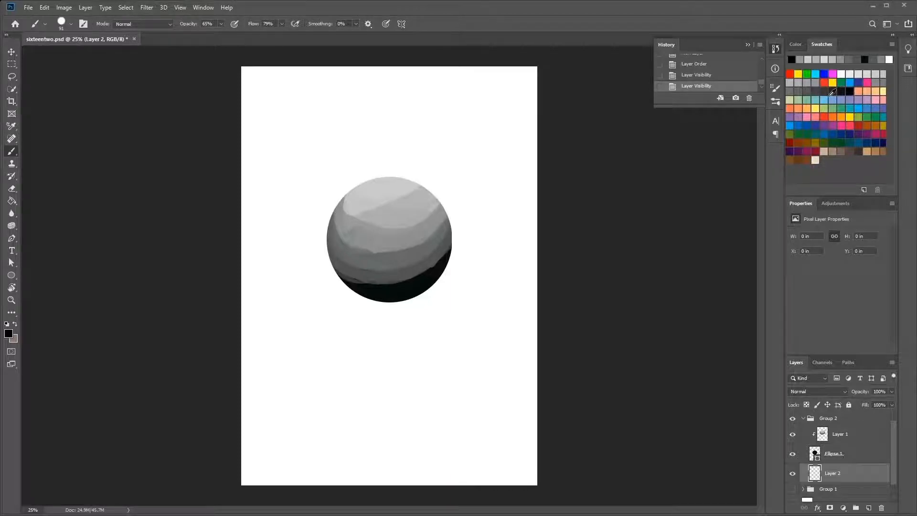
pyautogui.moveTo(378, 306)
pyautogui.mouseDown()
pyautogui.moveTo(405, 309)
pyautogui.moveTo(354, 291)
pyautogui.moveTo(387, 308)
pyautogui.moveTo(415, 300)
pyautogui.moveTo(358, 301)
pyautogui.moveTo(419, 290)
pyautogui.mouseUp()
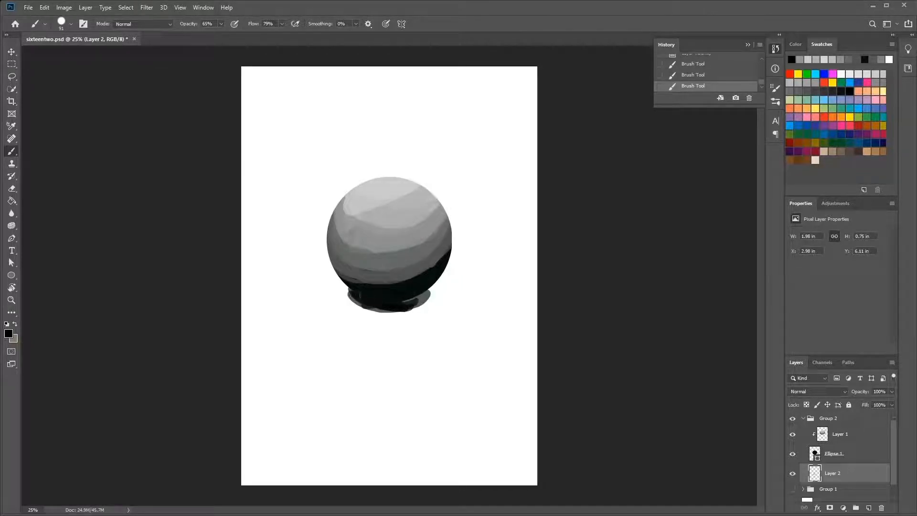
pyautogui.moveTo(356, 293)
pyautogui.mouseDown()
pyautogui.moveTo(427, 291)
pyautogui.moveTo(405, 305)
pyautogui.moveTo(365, 303)
pyautogui.moveTo(338, 278)
pyautogui.moveTo(376, 313)
pyautogui.moveTo(438, 310)
pyautogui.moveTo(426, 309)
pyautogui.moveTo(446, 306)
pyautogui.moveTo(419, 292)
pyautogui.moveTo(450, 293)
pyautogui.moveTo(437, 287)
pyautogui.moveTo(458, 299)
pyautogui.moveTo(448, 312)
pyautogui.moveTo(412, 317)
pyautogui.moveTo(383, 310)
pyautogui.moveTo(423, 310)
pyautogui.moveTo(374, 311)
pyautogui.moveTo(341, 279)
pyautogui.moveTo(385, 315)
pyautogui.moveTo(445, 309)
pyautogui.moveTo(456, 294)
pyautogui.moveTo(435, 286)
pyautogui.moveTo(449, 289)
pyautogui.moveTo(453, 306)
pyautogui.moveTo(440, 319)
pyautogui.moveTo(451, 302)
pyautogui.moveTo(443, 293)
pyautogui.moveTo(444, 310)
pyautogui.moveTo(382, 312)
pyautogui.moveTo(436, 316)
pyautogui.moveTo(456, 294)
pyautogui.moveTo(439, 278)
pyautogui.moveTo(454, 294)
pyautogui.moveTo(446, 313)
pyautogui.moveTo(377, 307)
pyautogui.mouseUp()
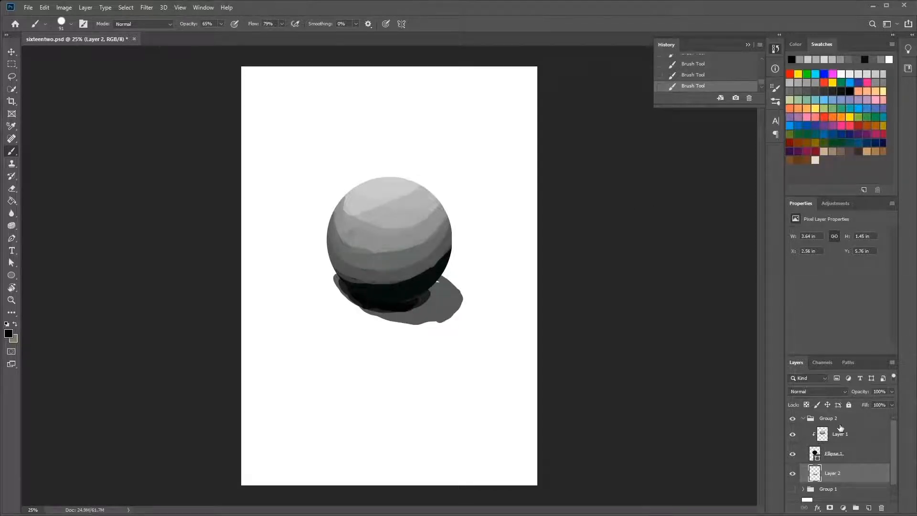
# Add a new layer above Layer 1 and draw a black light-direction arrow pointing at the sphere from its upper left
pyautogui.click(841, 432)
pyautogui.click(869, 508)
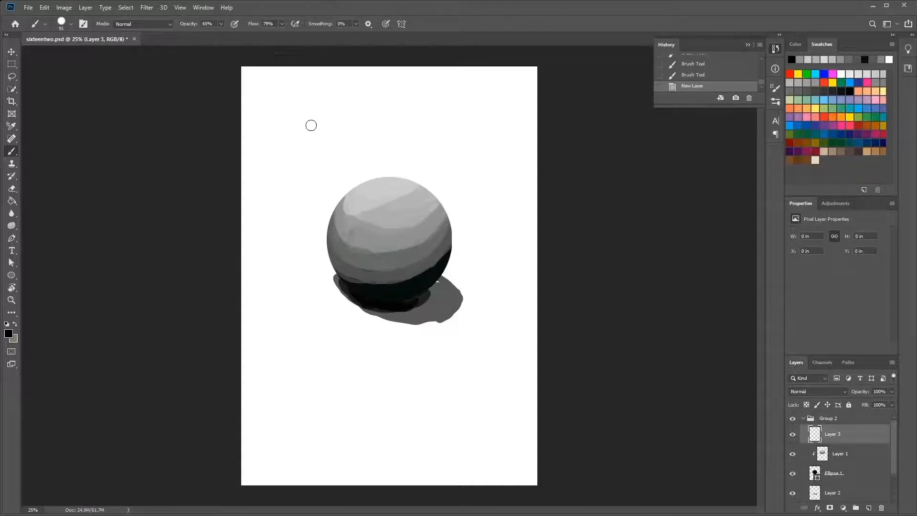
pyautogui.moveTo(311, 125)
pyautogui.mouseDown()
pyautogui.moveTo(328, 149)
pyautogui.moveTo(296, 105)
pyautogui.mouseUp()
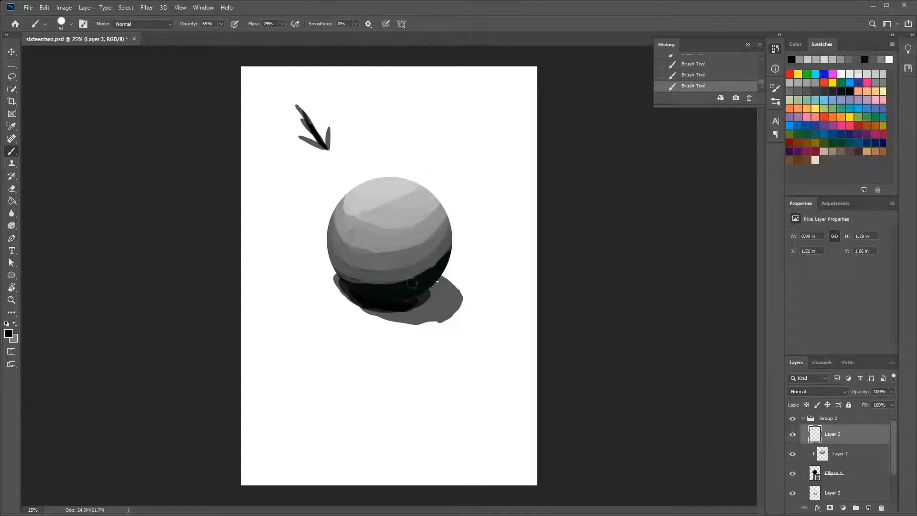
pyautogui.moveTo(323, 143); pyautogui.dragTo(298, 105)
# Hide Layer 2 and draw a small upward arrow beside the sphere's right edge
pyautogui.moveTo(893, 435); pyautogui.dragTo(895, 448)
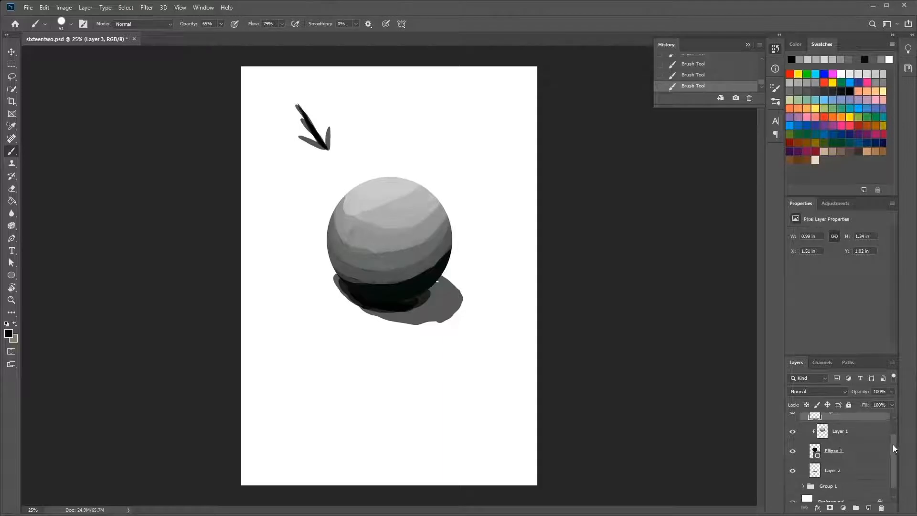
pyautogui.click(793, 470)
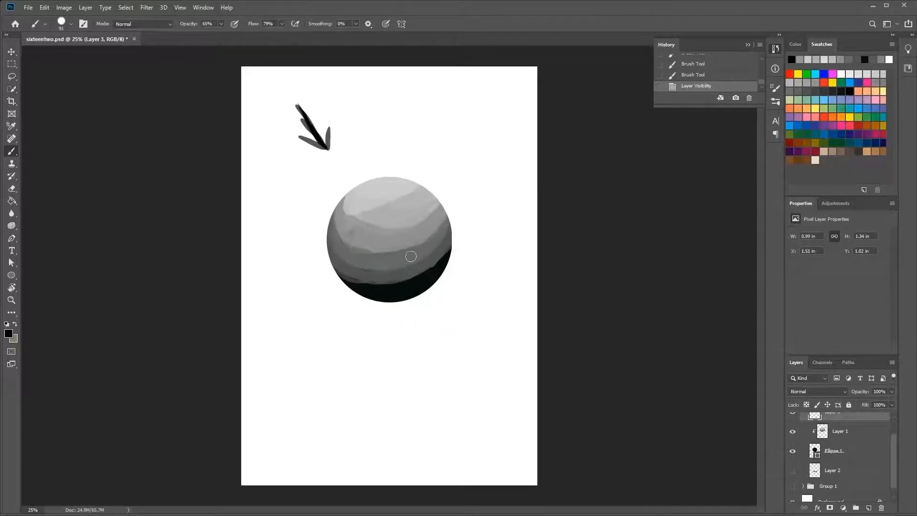
pyautogui.moveTo(458, 236)
pyautogui.mouseDown()
pyautogui.moveTo(464, 206)
pyautogui.moveTo(472, 222)
pyautogui.moveTo(460, 219)
pyautogui.mouseUp()
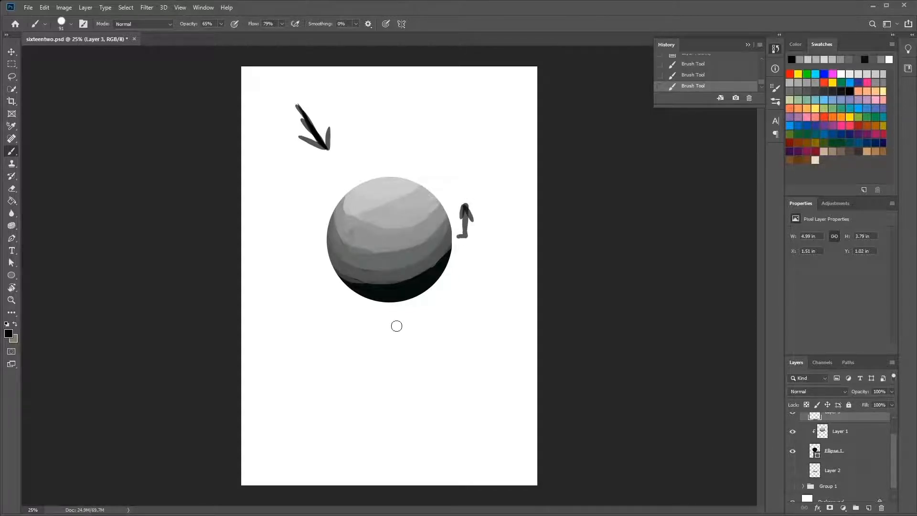
# Paint a detached black oval shadow below the sphere and lower Layer 3's opacity to 35%
pyautogui.moveTo(396, 327); pyautogui.dragTo(396, 335)
pyautogui.moveTo(400, 341)
pyautogui.mouseDown()
pyautogui.moveTo(371, 331)
pyautogui.moveTo(409, 322)
pyautogui.moveTo(448, 331)
pyautogui.moveTo(411, 343)
pyautogui.moveTo(391, 324)
pyautogui.moveTo(444, 327)
pyautogui.moveTo(405, 344)
pyautogui.moveTo(379, 335)
pyautogui.moveTo(380, 324)
pyautogui.moveTo(406, 312)
pyautogui.moveTo(422, 320)
pyautogui.moveTo(408, 327)
pyautogui.moveTo(432, 326)
pyautogui.moveTo(381, 329)
pyautogui.moveTo(406, 335)
pyautogui.moveTo(394, 341)
pyautogui.moveTo(450, 329)
pyautogui.moveTo(379, 324)
pyautogui.moveTo(424, 320)
pyautogui.moveTo(404, 315)
pyautogui.moveTo(393, 318)
pyautogui.moveTo(453, 322)
pyautogui.moveTo(425, 330)
pyautogui.moveTo(449, 341)
pyautogui.moveTo(395, 347)
pyautogui.moveTo(401, 349)
pyautogui.moveTo(365, 332)
pyautogui.moveTo(459, 340)
pyautogui.moveTo(397, 352)
pyautogui.moveTo(438, 344)
pyautogui.moveTo(383, 340)
pyautogui.moveTo(419, 343)
pyautogui.moveTo(396, 328)
pyautogui.moveTo(417, 320)
pyautogui.moveTo(374, 327)
pyautogui.moveTo(431, 345)
pyautogui.moveTo(436, 328)
pyautogui.moveTo(382, 313)
pyautogui.moveTo(362, 331)
pyautogui.moveTo(388, 350)
pyautogui.moveTo(437, 351)
pyautogui.moveTo(457, 324)
pyautogui.moveTo(443, 342)
pyautogui.moveTo(405, 316)
pyautogui.mouseUp()
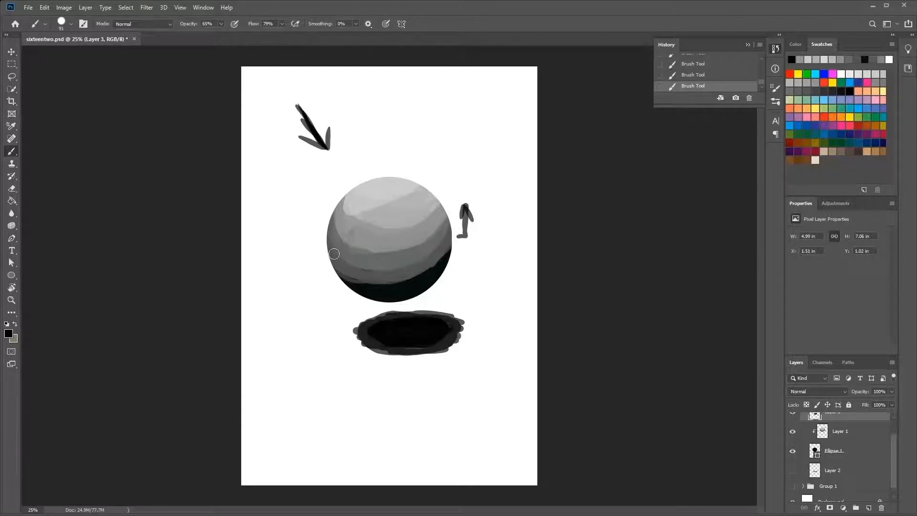
pyautogui.click(892, 392)
pyautogui.click(868, 403)
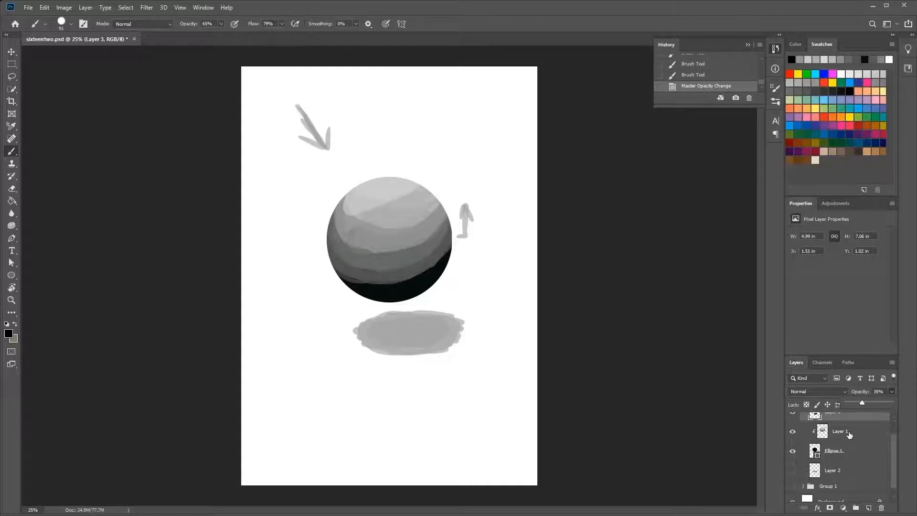
# Add a new layer above Layer 3 and paint a small dark core in the middle of the oval shadow
pyautogui.scroll(1, 850, 435)
pyautogui.click(838, 436)
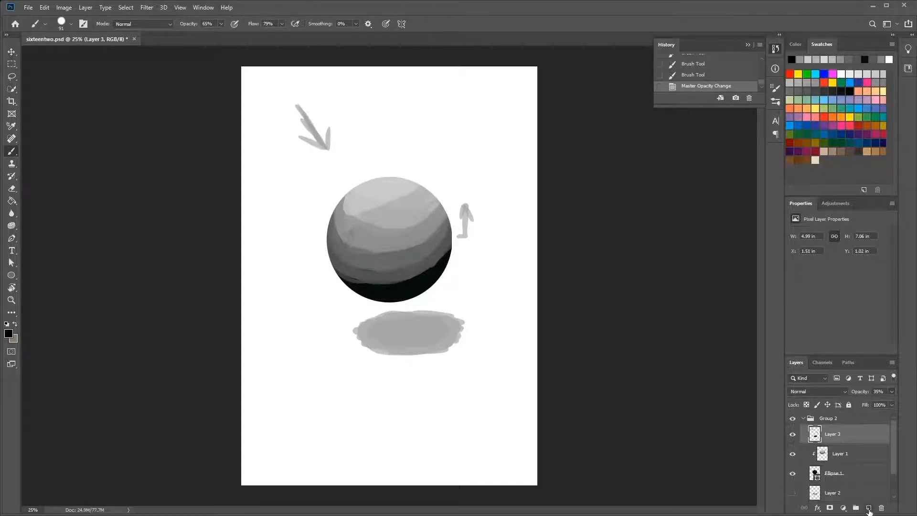
pyautogui.click(868, 510)
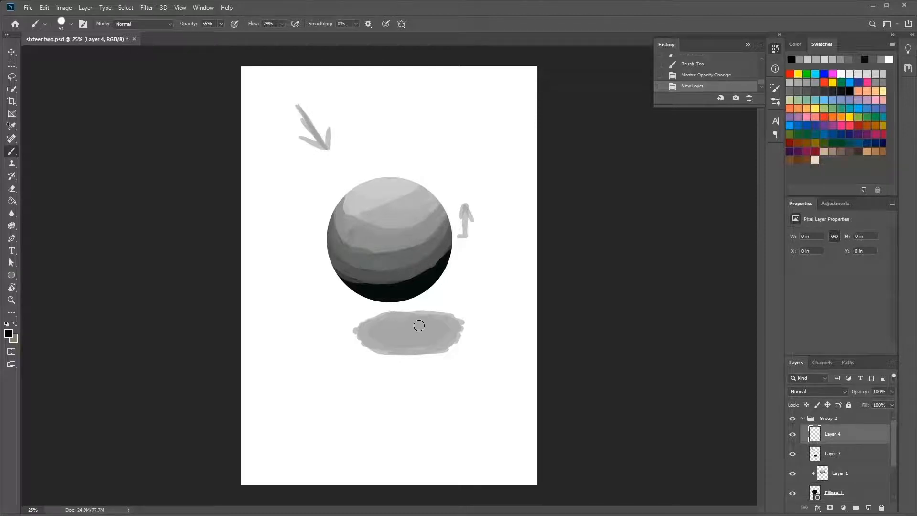
pyautogui.moveTo(419, 325)
pyautogui.mouseDown()
pyautogui.moveTo(408, 343)
pyautogui.moveTo(417, 341)
pyautogui.moveTo(407, 338)
pyautogui.moveTo(420, 326)
pyautogui.moveTo(390, 327)
pyautogui.moveTo(410, 330)
pyautogui.mouseUp()
# Cover the oval shadow with black using the Soft Round brush and reduce Layer 4's opacity
pyautogui.click(70, 31)
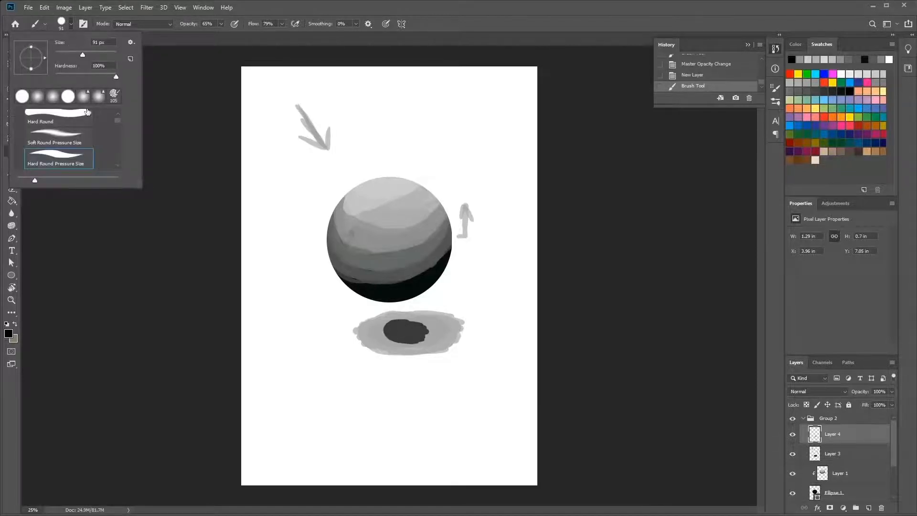
pyautogui.scroll(2, 119, 119)
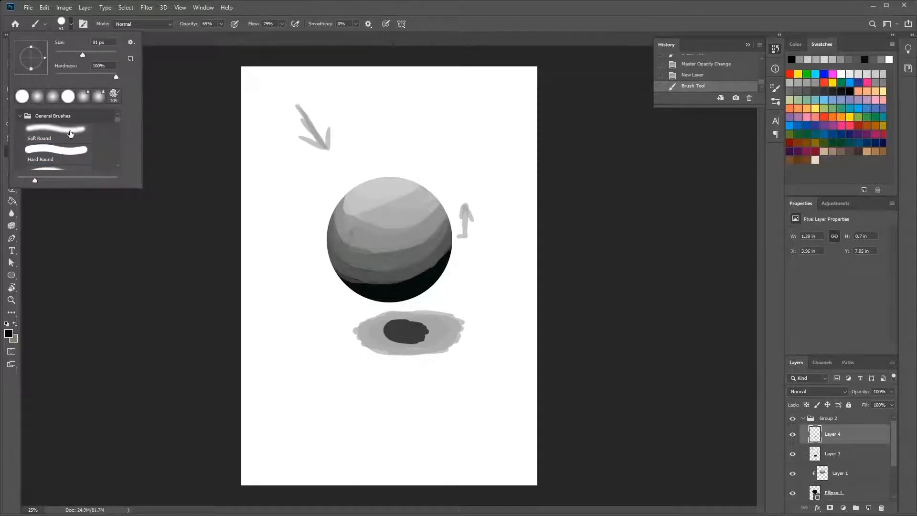
pyautogui.click(70, 134)
pyautogui.moveTo(411, 332)
pyautogui.mouseDown()
pyautogui.moveTo(430, 332)
pyautogui.moveTo(388, 329)
pyautogui.moveTo(406, 343)
pyautogui.moveTo(427, 327)
pyautogui.moveTo(401, 323)
pyautogui.moveTo(417, 325)
pyautogui.moveTo(379, 337)
pyautogui.moveTo(376, 327)
pyautogui.moveTo(428, 314)
pyautogui.moveTo(453, 320)
pyautogui.moveTo(442, 323)
pyautogui.moveTo(451, 340)
pyautogui.moveTo(378, 348)
pyautogui.moveTo(388, 322)
pyautogui.moveTo(383, 335)
pyautogui.moveTo(400, 334)
pyautogui.moveTo(382, 321)
pyautogui.moveTo(378, 342)
pyautogui.moveTo(437, 348)
pyautogui.moveTo(440, 320)
pyautogui.moveTo(380, 313)
pyautogui.mouseUp()
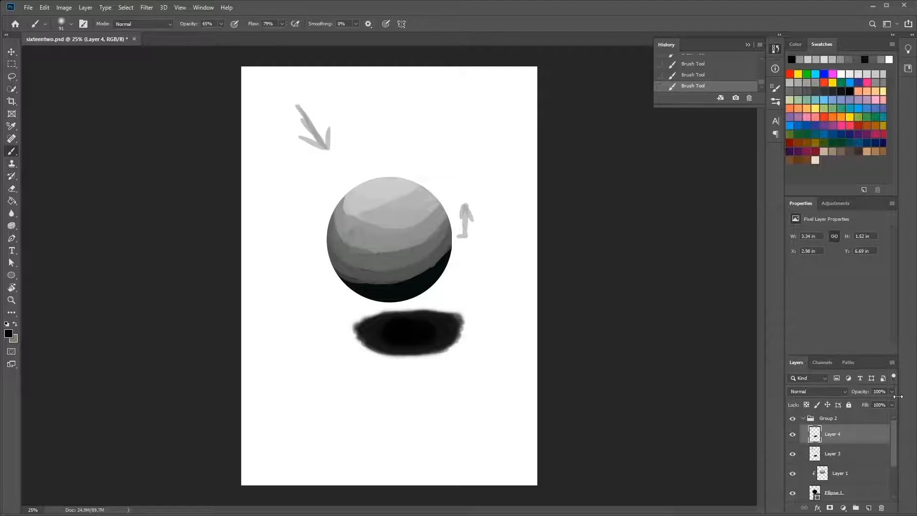
pyautogui.click(892, 391)
pyautogui.moveTo(892, 403); pyautogui.dragTo(875, 405)
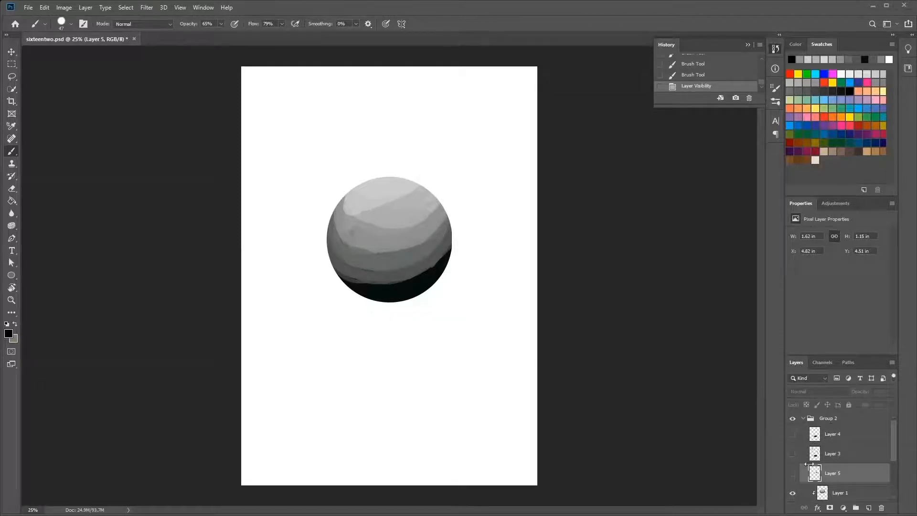
# Show Layer 5 and complete the black outline of the end face on the box protruding from the sphere
pyautogui.click(793, 474)
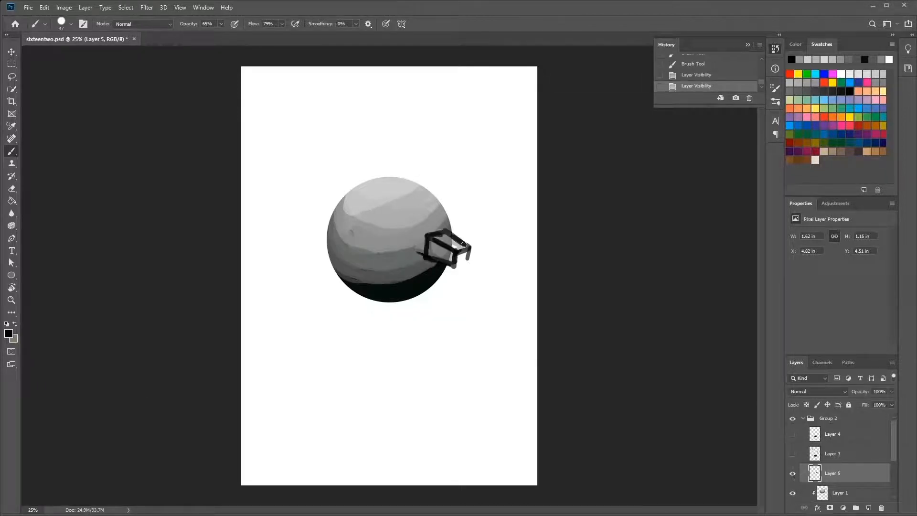
pyautogui.moveTo(470, 250); pyautogui.dragTo(458, 263)
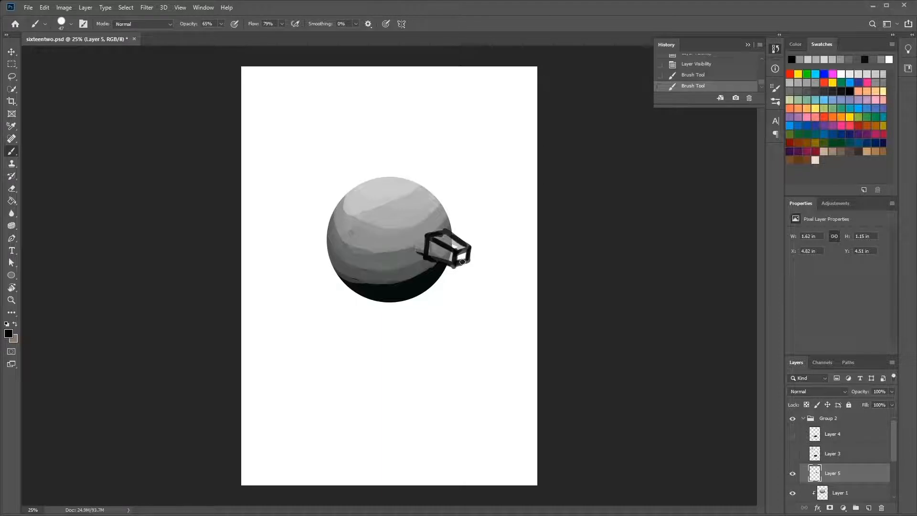
pyautogui.click(462, 262)
# Fill the faces of the protruding box with light gray
pyautogui.click(808, 84)
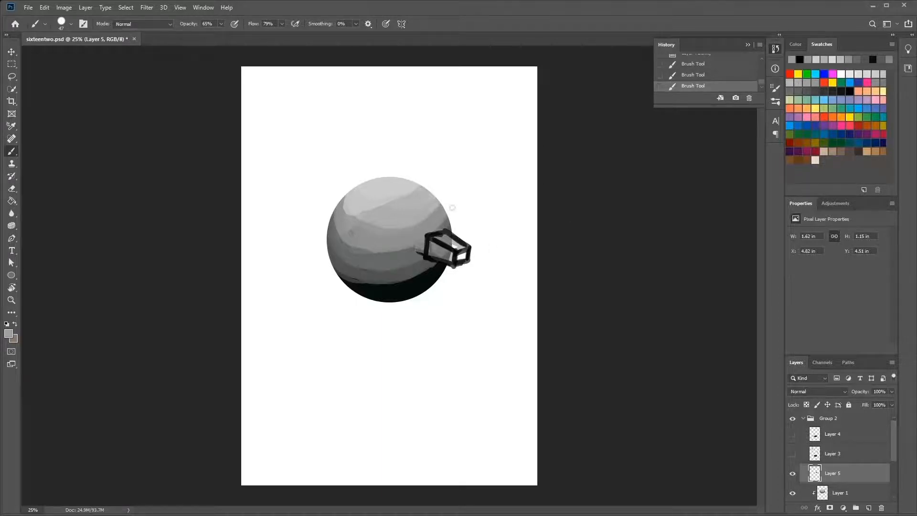
pyautogui.moveTo(451, 244); pyautogui.dragTo(449, 244)
pyautogui.moveTo(430, 255); pyautogui.dragTo(465, 253)
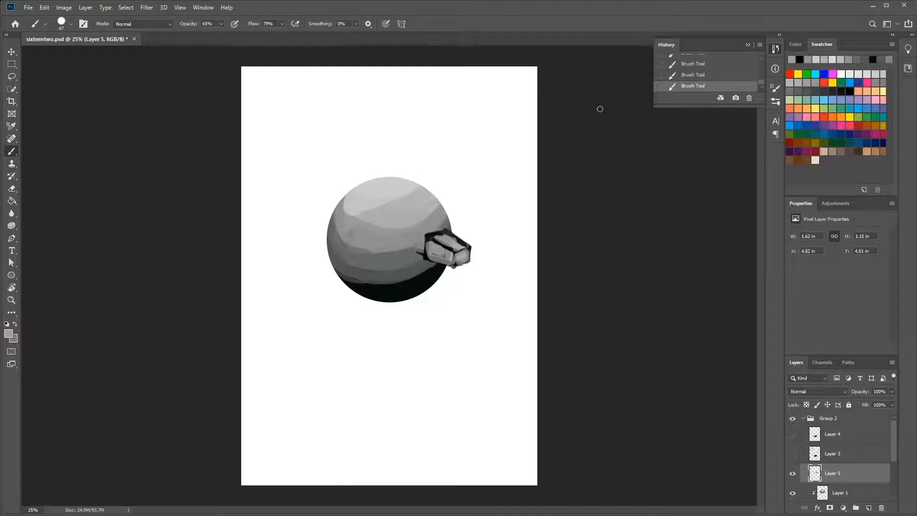
# Redraw the edges of the protruding box in black
pyautogui.click(850, 93)
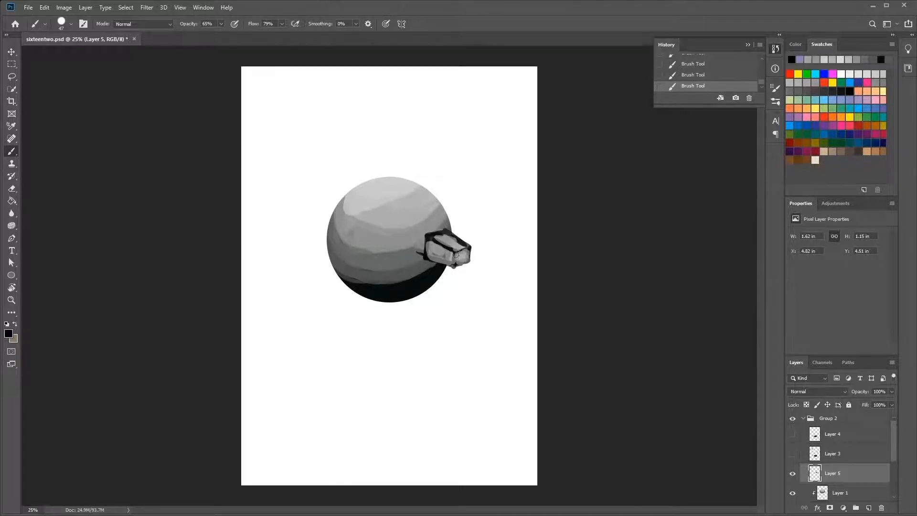
pyautogui.moveTo(451, 265)
pyautogui.mouseDown()
pyautogui.moveTo(429, 257)
pyautogui.moveTo(472, 259)
pyautogui.moveTo(461, 265)
pyautogui.moveTo(470, 250)
pyautogui.moveTo(457, 250)
pyautogui.moveTo(471, 246)
pyautogui.moveTo(448, 231)
pyautogui.moveTo(427, 235)
pyautogui.moveTo(424, 257)
pyautogui.mouseUp()
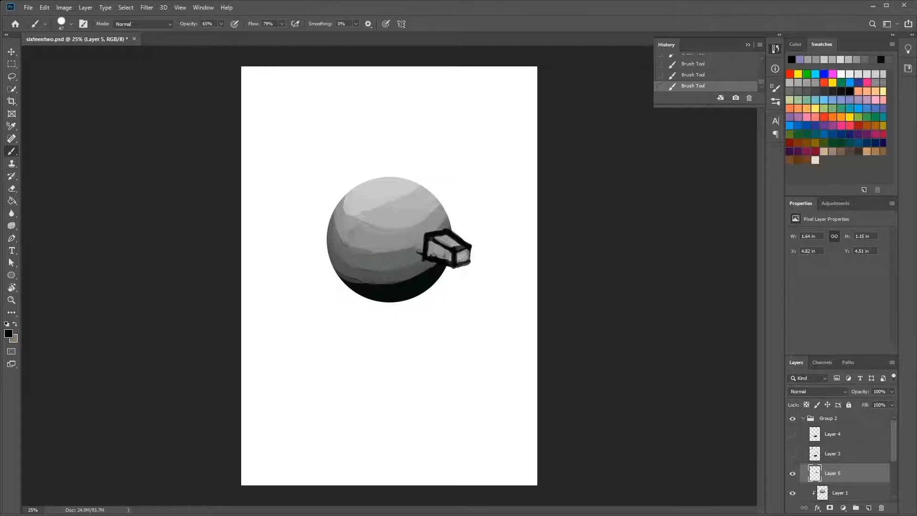
# Shade the box's side and end faces dark gray and highlight its top face in a very light gray
pyautogui.click(807, 84)
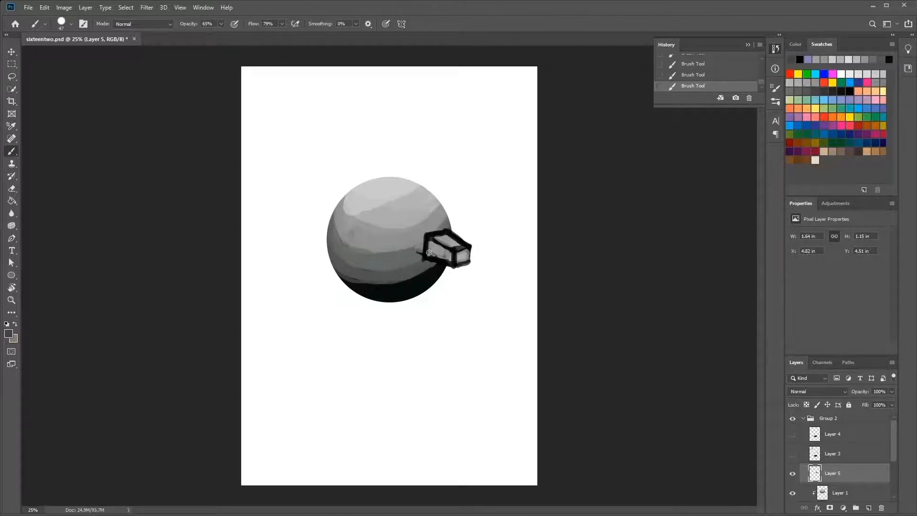
pyautogui.moveTo(429, 252)
pyautogui.mouseDown()
pyautogui.moveTo(450, 260)
pyautogui.moveTo(431, 252)
pyautogui.mouseUp()
pyautogui.click(840, 75)
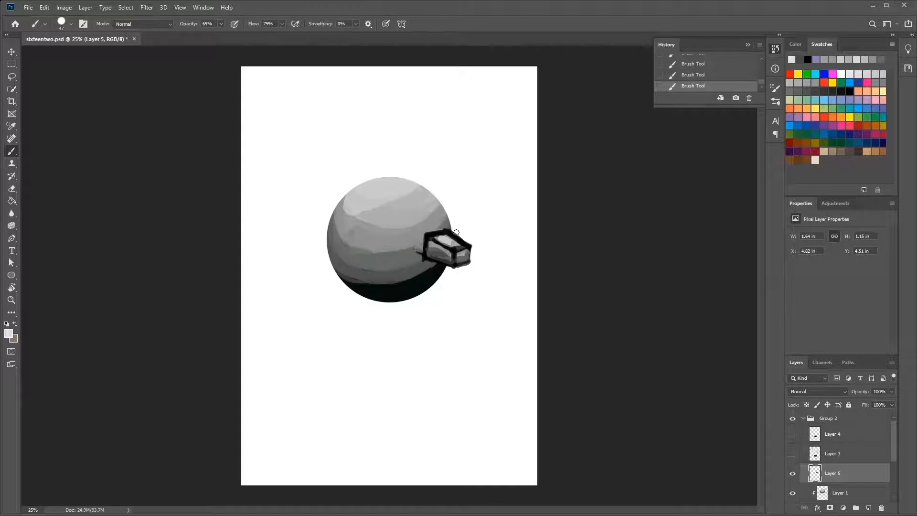
# Draw a black light-direction arrow on Layer 5 pointing toward the sphere from its upper left
pyautogui.click(849, 91)
pyautogui.moveTo(312, 131)
pyautogui.mouseDown()
pyautogui.moveTo(333, 162)
pyautogui.moveTo(337, 138)
pyautogui.moveTo(333, 162)
pyautogui.moveTo(307, 127)
pyautogui.moveTo(335, 160)
pyautogui.mouseUp()
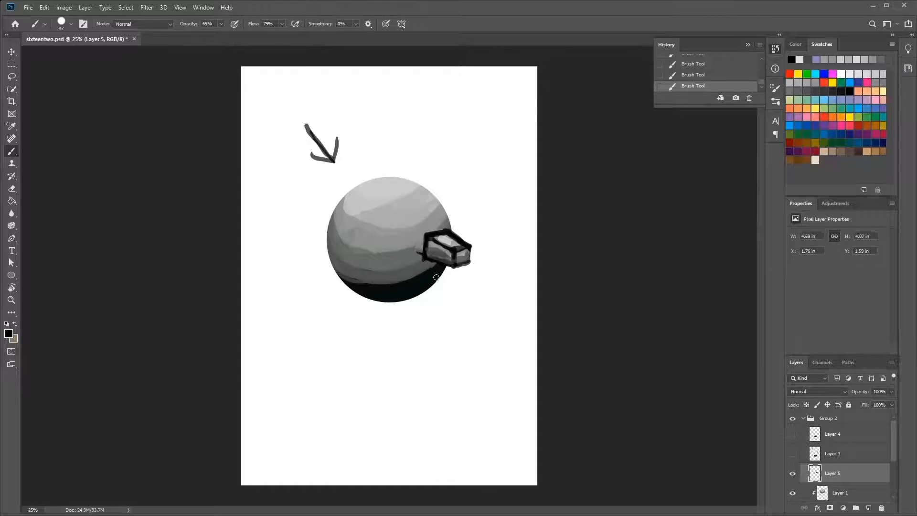
# Add a new layer, place it directly beneath Ellipse 1, and set the brush size to 84 px
pyautogui.click(870, 509)
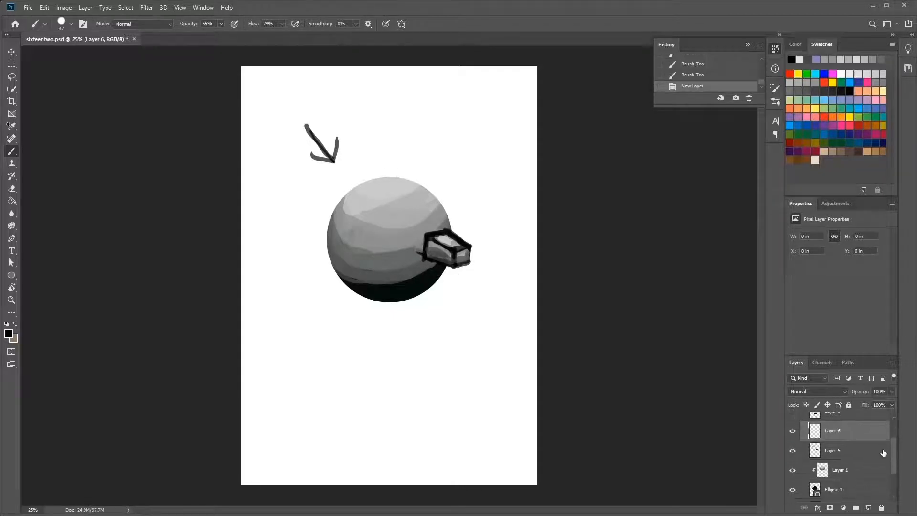
pyautogui.moveTo(836, 436); pyautogui.dragTo(842, 493)
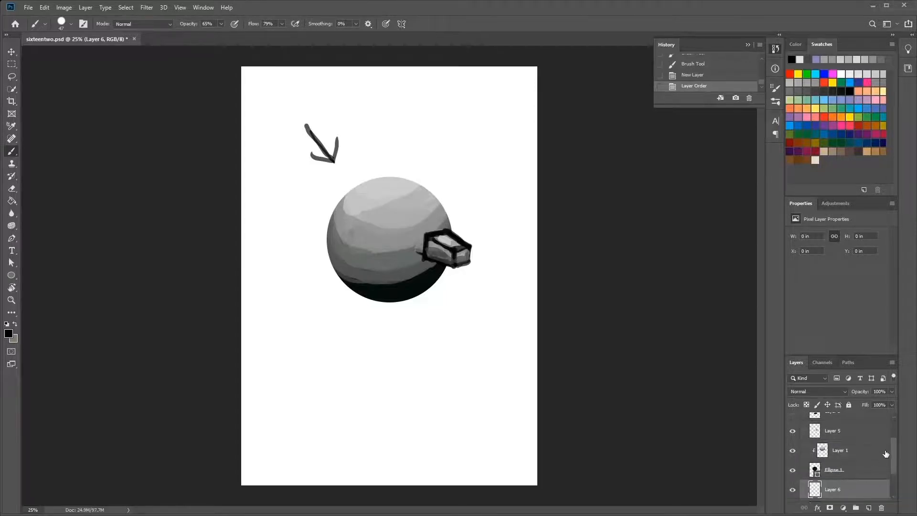
pyautogui.scroll(-2, 888, 454)
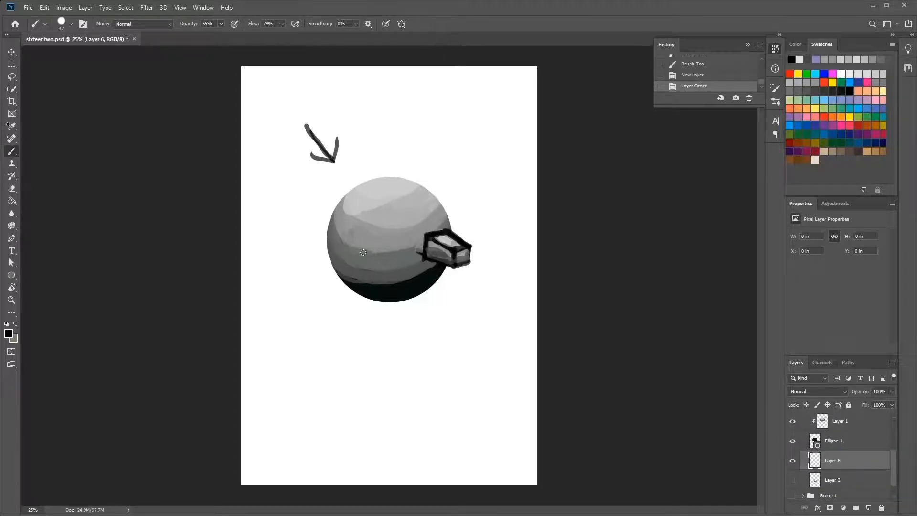
pyautogui.rightClick(420, 306)
pyautogui.click(497, 331)
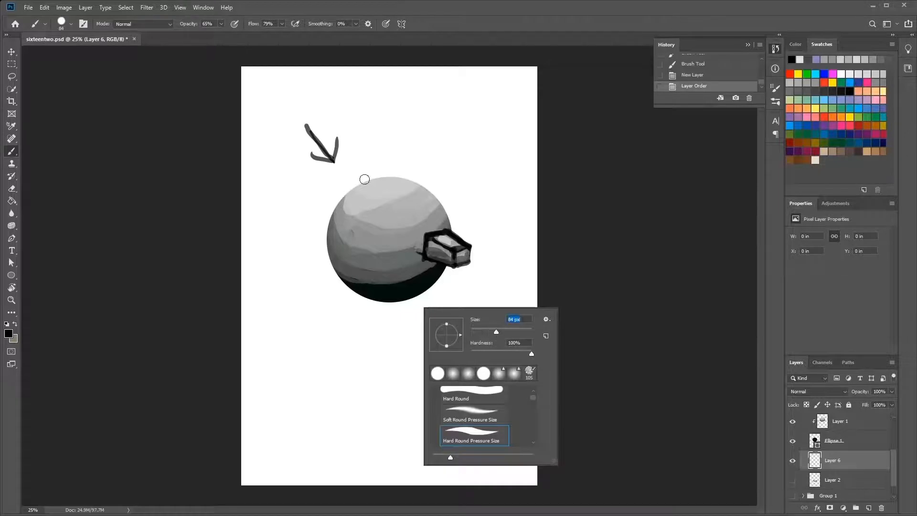
pyautogui.click(408, 321)
pyautogui.moveTo(428, 330); pyautogui.dragTo(370, 322)
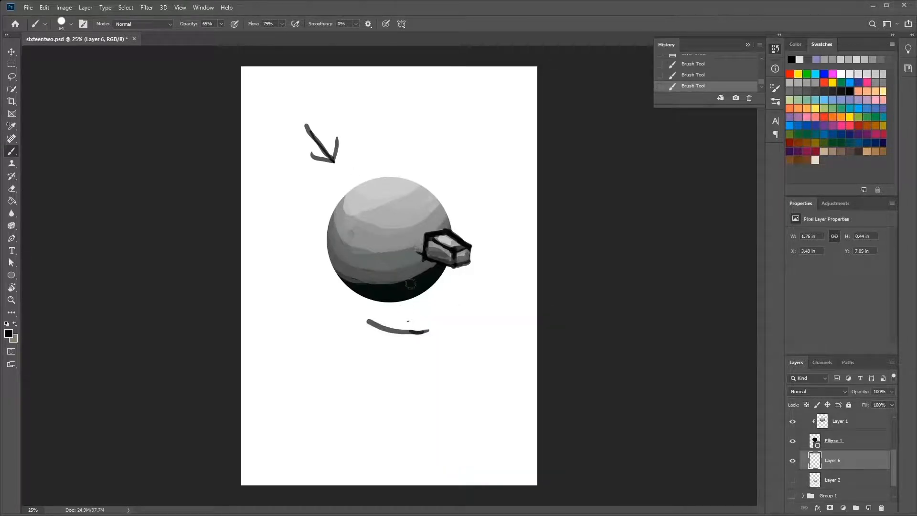
pyautogui.hotkey('ctrl', 'z')
pyautogui.hotkey('ctrl', 'z')
# Paint the sphere's cast shadow beneath it in black, including the protruding box's shadow, and undo an unwanted stroke
pyautogui.moveTo(395, 315); pyautogui.dragTo(352, 295)
pyautogui.moveTo(353, 290)
pyautogui.mouseDown()
pyautogui.moveTo(424, 301)
pyautogui.moveTo(417, 279)
pyautogui.moveTo(438, 277)
pyautogui.moveTo(421, 280)
pyautogui.moveTo(440, 292)
pyautogui.moveTo(422, 302)
pyautogui.moveTo(378, 304)
pyautogui.moveTo(346, 281)
pyautogui.moveTo(404, 306)
pyautogui.moveTo(410, 294)
pyautogui.moveTo(402, 300)
pyautogui.moveTo(430, 294)
pyautogui.moveTo(408, 305)
pyautogui.moveTo(360, 297)
pyautogui.moveTo(459, 296)
pyautogui.moveTo(448, 302)
pyautogui.moveTo(440, 293)
pyautogui.moveTo(438, 273)
pyautogui.moveTo(441, 283)
pyautogui.moveTo(418, 295)
pyautogui.moveTo(430, 273)
pyautogui.moveTo(450, 278)
pyautogui.moveTo(440, 300)
pyautogui.moveTo(466, 299)
pyautogui.moveTo(444, 271)
pyautogui.moveTo(425, 295)
pyautogui.moveTo(397, 302)
pyautogui.moveTo(346, 281)
pyautogui.moveTo(388, 304)
pyautogui.moveTo(366, 298)
pyautogui.moveTo(411, 305)
pyautogui.moveTo(440, 286)
pyautogui.moveTo(404, 307)
pyautogui.moveTo(350, 297)
pyautogui.moveTo(383, 311)
pyautogui.moveTo(417, 307)
pyautogui.moveTo(380, 313)
pyautogui.moveTo(341, 284)
pyautogui.moveTo(364, 311)
pyautogui.moveTo(417, 305)
pyautogui.moveTo(406, 318)
pyautogui.moveTo(368, 316)
pyautogui.mouseUp()
pyautogui.hotkey('ctrl', 'z')
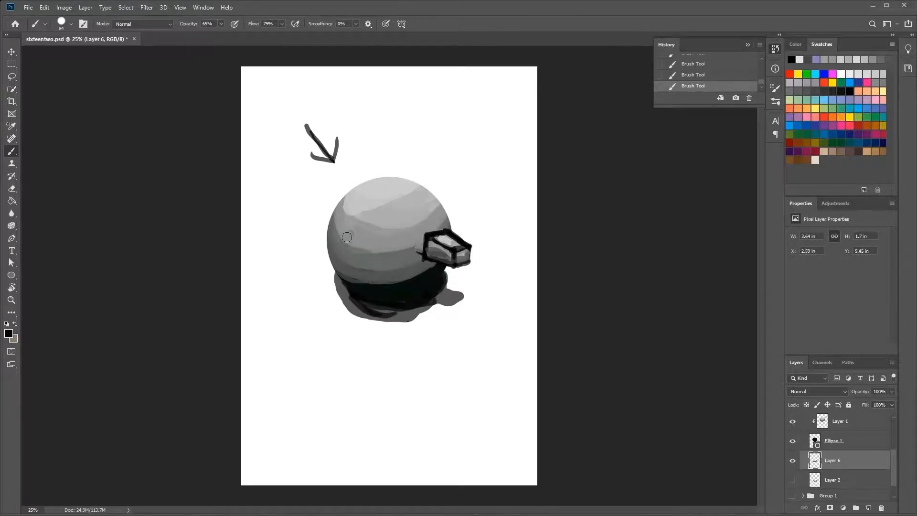
# Lighten the protruding box's part of the ground shadow with the Eraser
pyautogui.click(11, 189)
pyautogui.moveTo(459, 298)
pyautogui.mouseDown()
pyautogui.moveTo(441, 314)
pyautogui.moveTo(465, 292)
pyautogui.moveTo(452, 290)
pyautogui.moveTo(444, 306)
pyautogui.moveTo(474, 284)
pyautogui.moveTo(469, 298)
pyautogui.moveTo(443, 290)
pyautogui.moveTo(448, 305)
pyautogui.moveTo(442, 297)
pyautogui.moveTo(453, 287)
pyautogui.moveTo(461, 306)
pyautogui.mouseUp()
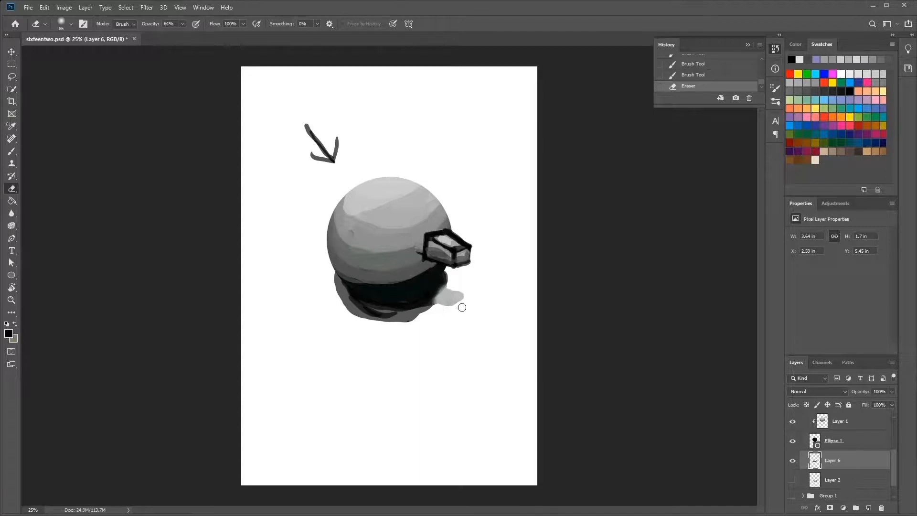
# Darken the sphere's ground shadow with more black brush strokes and set Layer 6's opacity to 61%
pyautogui.click(11, 150)
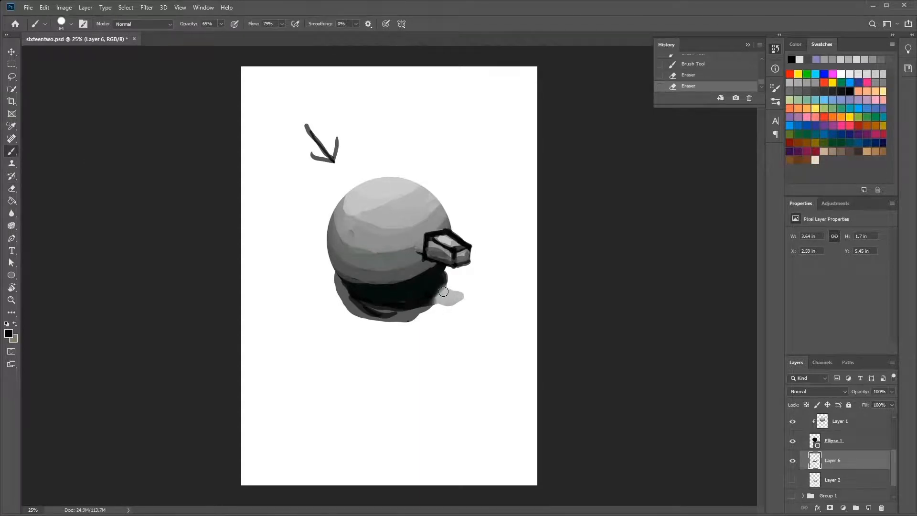
pyautogui.moveTo(434, 300)
pyautogui.mouseDown()
pyautogui.moveTo(444, 288)
pyautogui.moveTo(426, 306)
pyautogui.moveTo(367, 297)
pyautogui.moveTo(430, 296)
pyautogui.moveTo(381, 316)
pyautogui.moveTo(336, 278)
pyautogui.moveTo(382, 318)
pyautogui.mouseUp()
pyautogui.moveTo(352, 279)
pyautogui.mouseDown()
pyautogui.moveTo(373, 311)
pyautogui.moveTo(429, 312)
pyautogui.mouseUp()
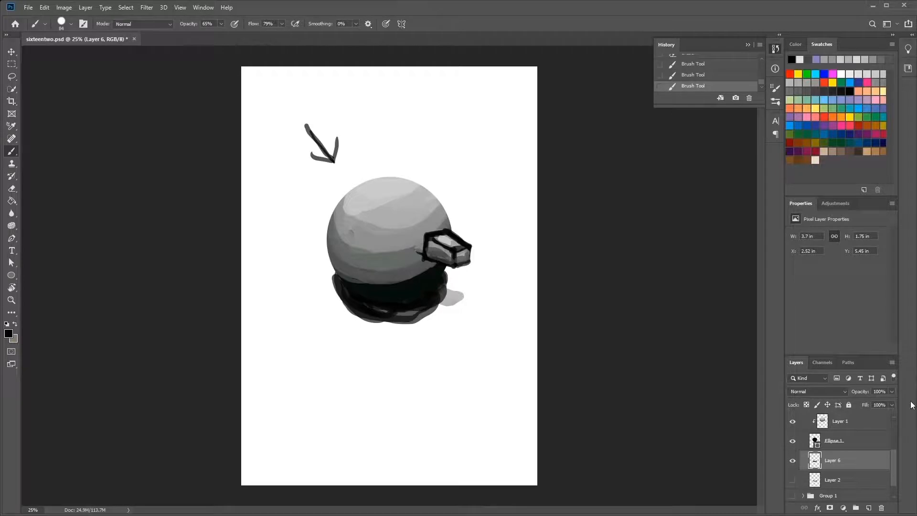
pyautogui.moveTo(873, 402); pyautogui.dragTo(872, 402)
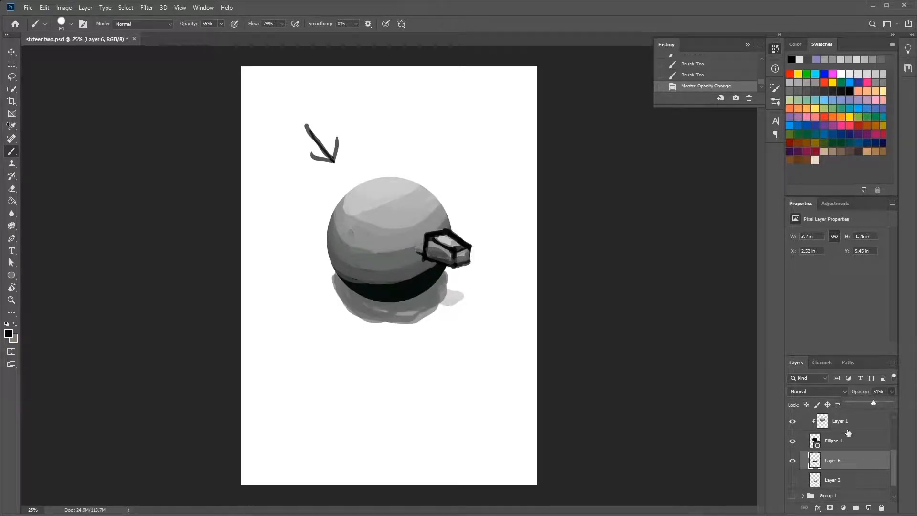
# Add a layer above Layer 6, paint a darker shadow close beneath the sphere, and set the new layer's opacity to 53%
pyautogui.click(869, 509)
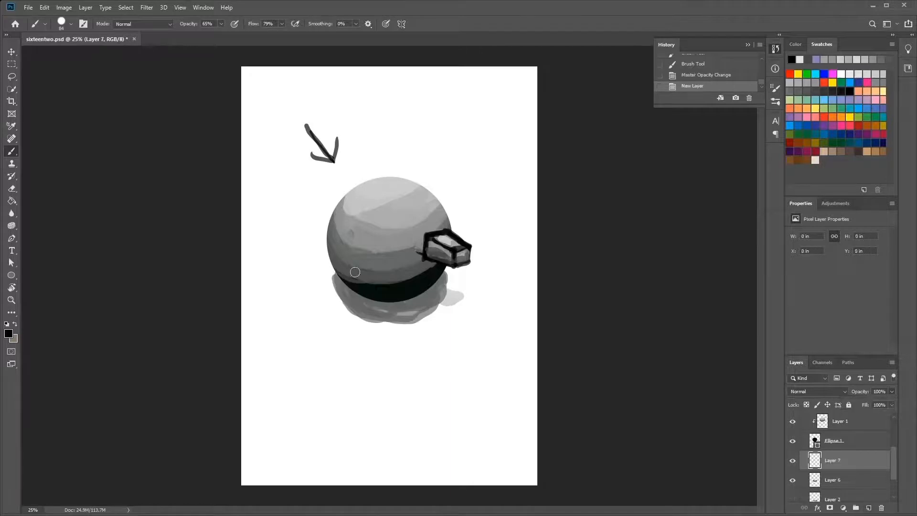
pyautogui.moveTo(355, 272)
pyautogui.mouseDown()
pyautogui.moveTo(366, 296)
pyautogui.moveTo(401, 305)
pyautogui.moveTo(382, 306)
pyautogui.moveTo(334, 280)
pyautogui.moveTo(416, 300)
pyautogui.moveTo(433, 297)
pyautogui.moveTo(442, 278)
pyautogui.moveTo(406, 297)
pyautogui.moveTo(341, 290)
pyautogui.moveTo(329, 278)
pyautogui.moveTo(378, 311)
pyautogui.moveTo(431, 290)
pyautogui.moveTo(415, 302)
pyautogui.moveTo(353, 298)
pyautogui.moveTo(341, 286)
pyautogui.mouseUp()
pyautogui.moveTo(333, 269)
pyautogui.mouseDown()
pyautogui.moveTo(361, 309)
pyautogui.moveTo(337, 275)
pyautogui.moveTo(387, 305)
pyautogui.moveTo(350, 287)
pyautogui.moveTo(404, 297)
pyautogui.moveTo(388, 276)
pyautogui.moveTo(365, 295)
pyautogui.moveTo(424, 294)
pyautogui.mouseUp()
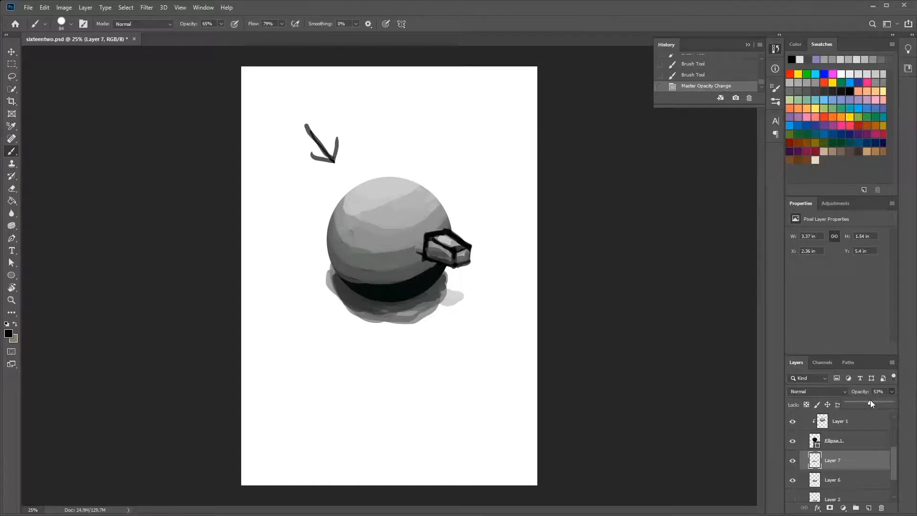
# Soften the outer edge of the sphere's ground shadow on Layer 6 with a 139 px Eraser and compare with that layer hidden
pyautogui.click(836, 481)
pyautogui.click(18, 191)
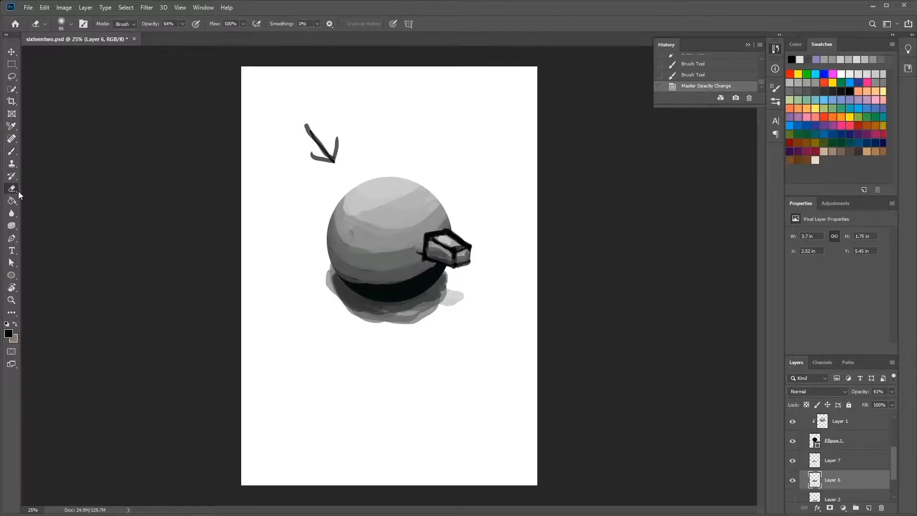
pyautogui.rightClick(365, 273)
pyautogui.moveTo(445, 321); pyautogui.dragTo(454, 321)
pyautogui.moveTo(331, 261)
pyautogui.mouseDown()
pyautogui.moveTo(331, 298)
pyautogui.moveTo(334, 253)
pyautogui.moveTo(332, 299)
pyautogui.moveTo(329, 256)
pyautogui.mouseUp()
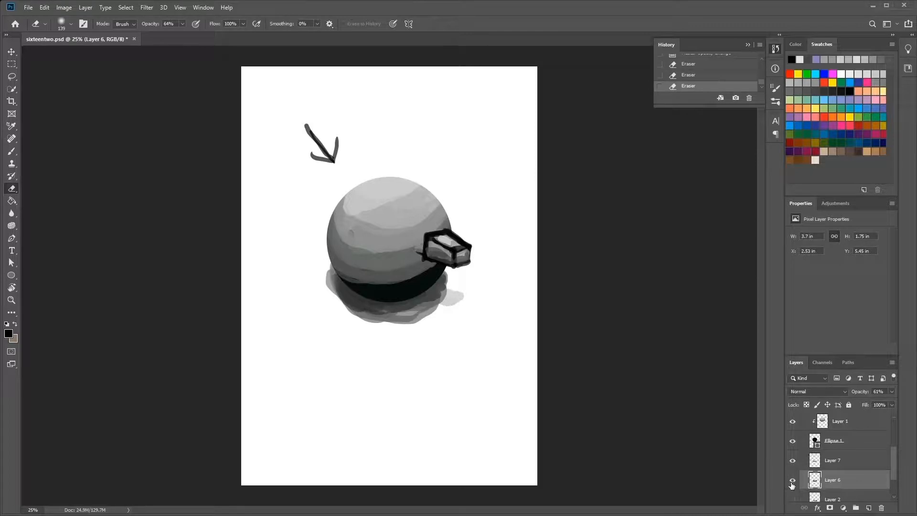
pyautogui.click(793, 482)
pyautogui.click(792, 482)
# Identify Layer 7's part of the ground shadow by toggling its visibility, and fade its left edge with the Eraser
pyautogui.scroll(-2, 890, 453)
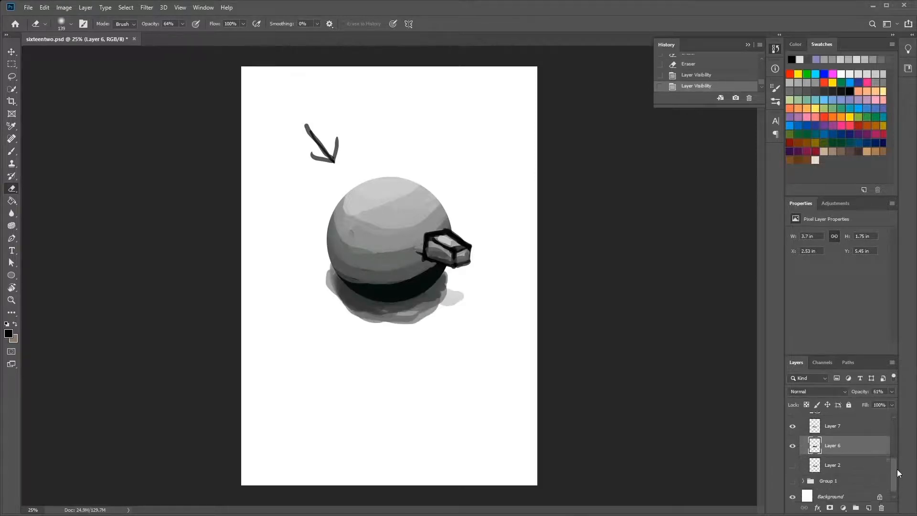
pyautogui.click(833, 428)
pyautogui.click(794, 429)
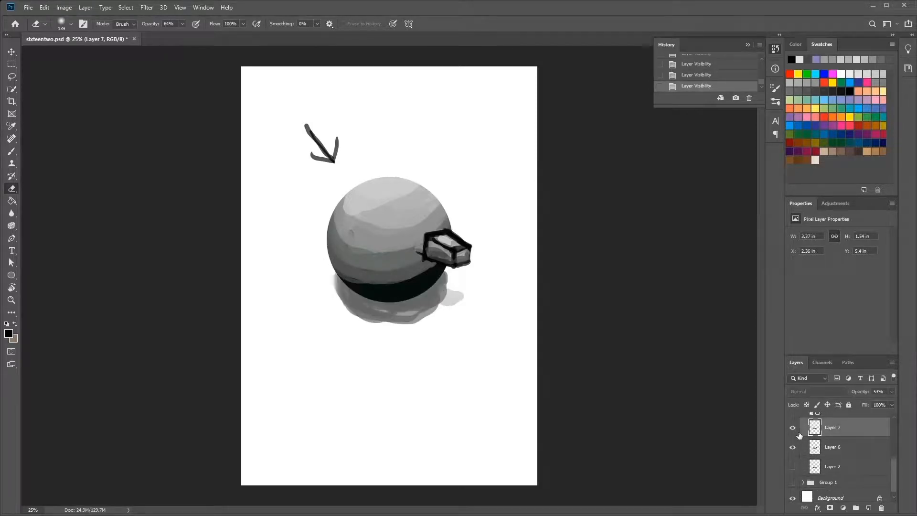
pyautogui.click(792, 427)
pyautogui.moveTo(329, 299)
pyautogui.mouseDown()
pyautogui.moveTo(328, 266)
pyautogui.moveTo(334, 304)
pyautogui.moveTo(330, 260)
pyautogui.mouseUp()
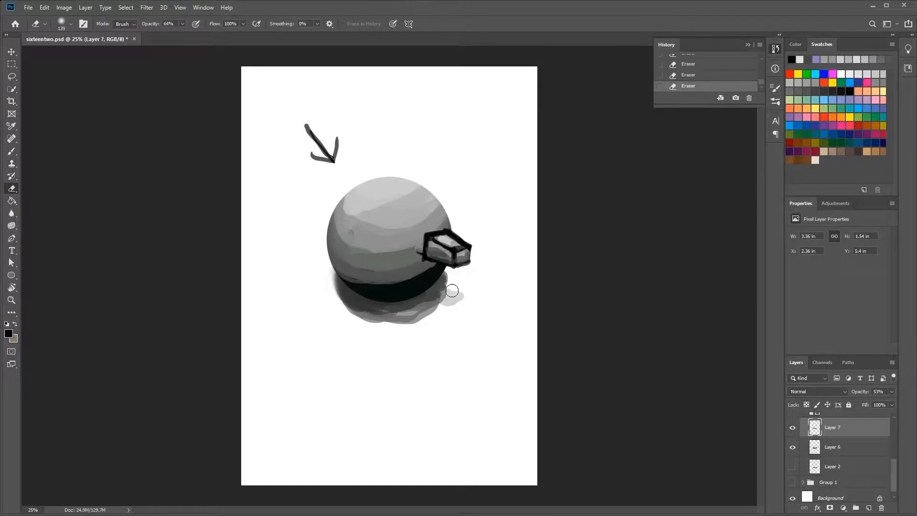
# Fade the lower edge of the ground shadow on Layer 6 with the Eraser, after checking that layer's visibility
pyautogui.click(834, 447)
pyautogui.click(792, 446)
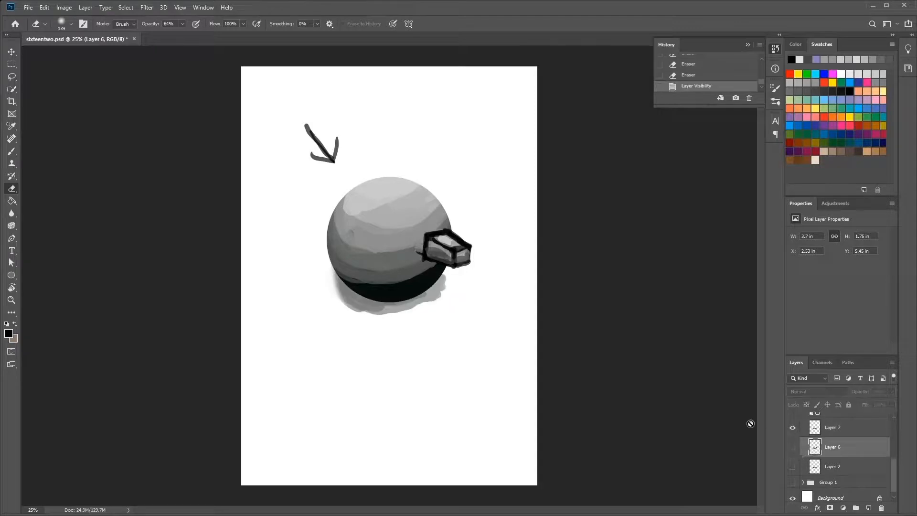
pyautogui.click(793, 447)
pyautogui.moveTo(347, 309)
pyautogui.mouseDown()
pyautogui.moveTo(413, 322)
pyautogui.moveTo(363, 313)
pyautogui.moveTo(392, 322)
pyautogui.moveTo(439, 317)
pyautogui.moveTo(388, 318)
pyautogui.moveTo(438, 311)
pyautogui.moveTo(388, 327)
pyautogui.moveTo(433, 312)
pyautogui.moveTo(393, 325)
pyautogui.moveTo(485, 260)
pyautogui.moveTo(449, 285)
pyautogui.moveTo(450, 271)
pyautogui.moveTo(442, 314)
pyautogui.moveTo(440, 306)
pyautogui.moveTo(409, 316)
pyautogui.mouseUp()
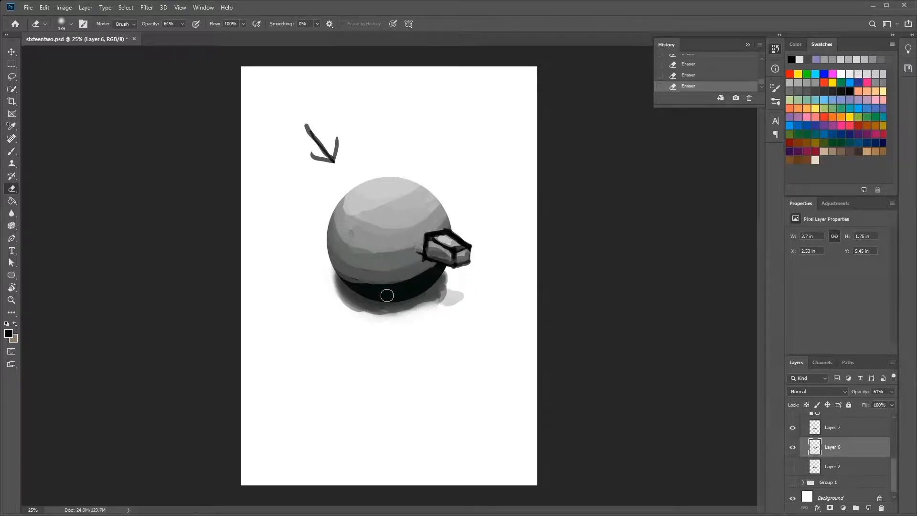
# Paint over the protruding box's ground shadow on Layer 7 with the Brush, using a tone sampled beside the sphere's shadow
pyautogui.click(832, 427)
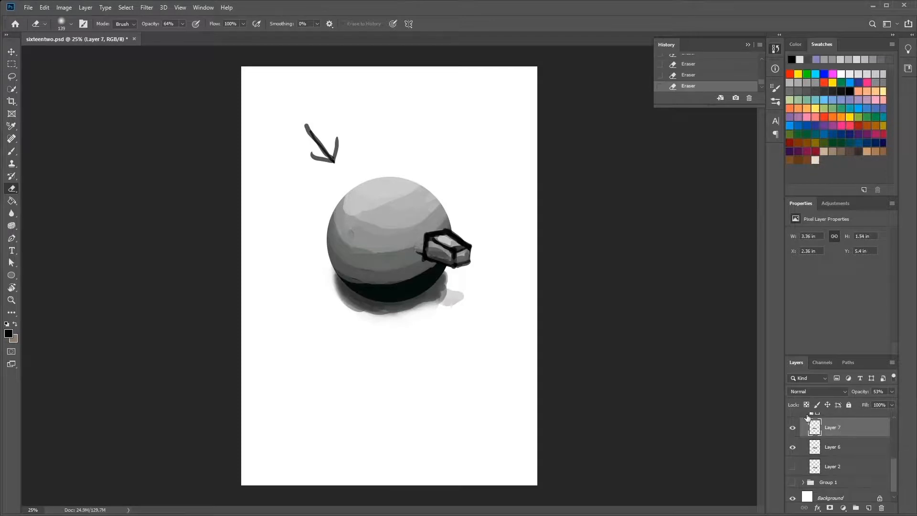
pyautogui.click(12, 151)
pyautogui.keyDown('alt'); pyautogui.click(448, 293); pyautogui.keyUp('alt')
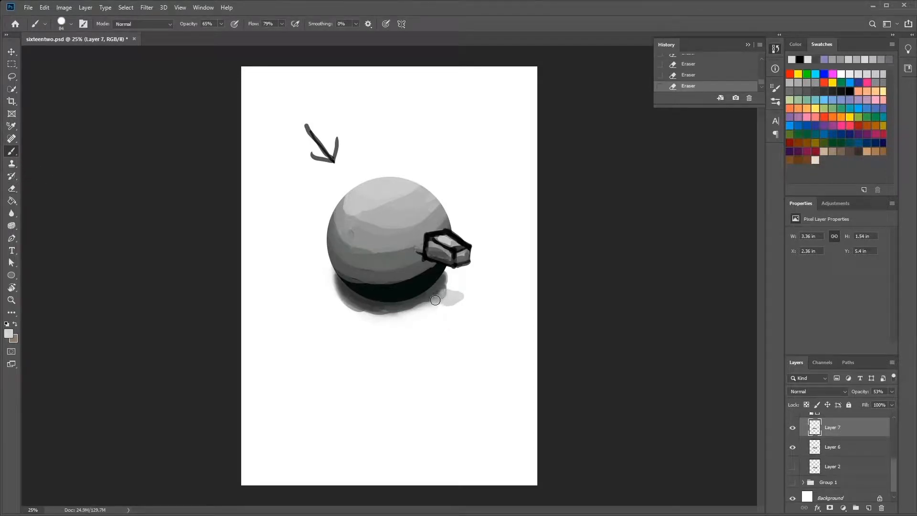
pyautogui.moveTo(436, 300)
pyautogui.mouseDown()
pyautogui.moveTo(453, 292)
pyautogui.moveTo(440, 289)
pyautogui.moveTo(423, 303)
pyautogui.moveTo(454, 294)
pyautogui.moveTo(457, 277)
pyautogui.mouseUp()
# Blend the box's ground shadow on Layer 7 using a sampled darker gray and the Soft Round Pressure Opacity brush
pyautogui.keyDown('alt'); pyautogui.click(443, 284); pyautogui.keyUp('alt')
pyautogui.click(70, 24)
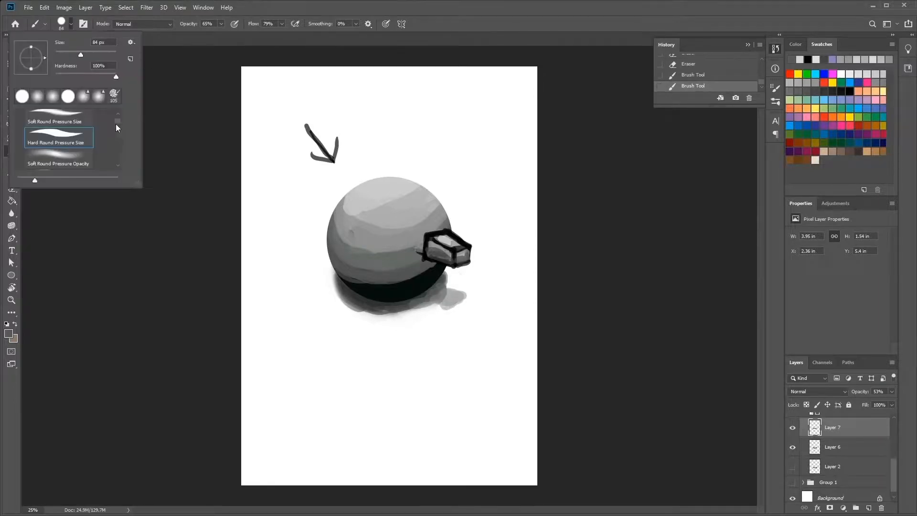
pyautogui.click(81, 159)
pyautogui.click(446, 306)
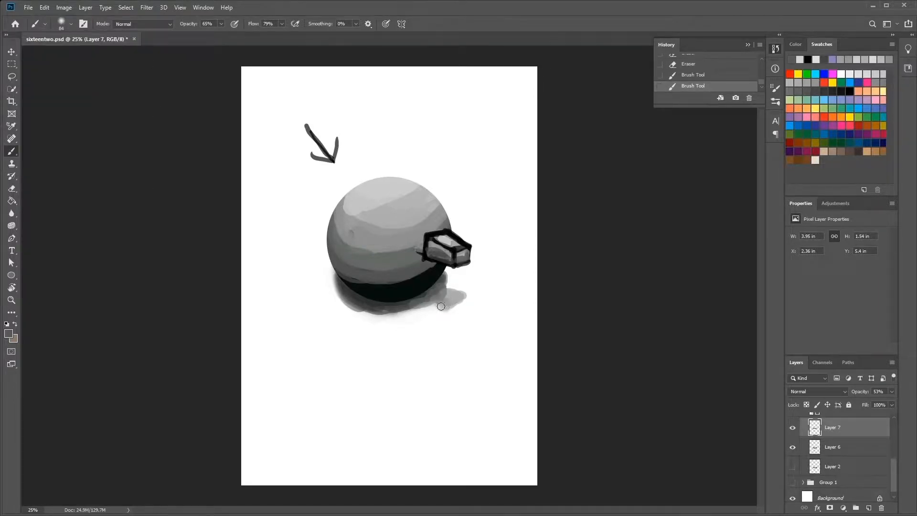
pyautogui.moveTo(459, 302)
pyautogui.mouseDown()
pyautogui.moveTo(456, 295)
pyautogui.moveTo(466, 296)
pyautogui.moveTo(446, 308)
pyautogui.moveTo(458, 295)
pyautogui.mouseUp()
# Soften the edges of the box's ground shadow with the Eraser on Layer 7 and on Layer 6
pyautogui.click(19, 187)
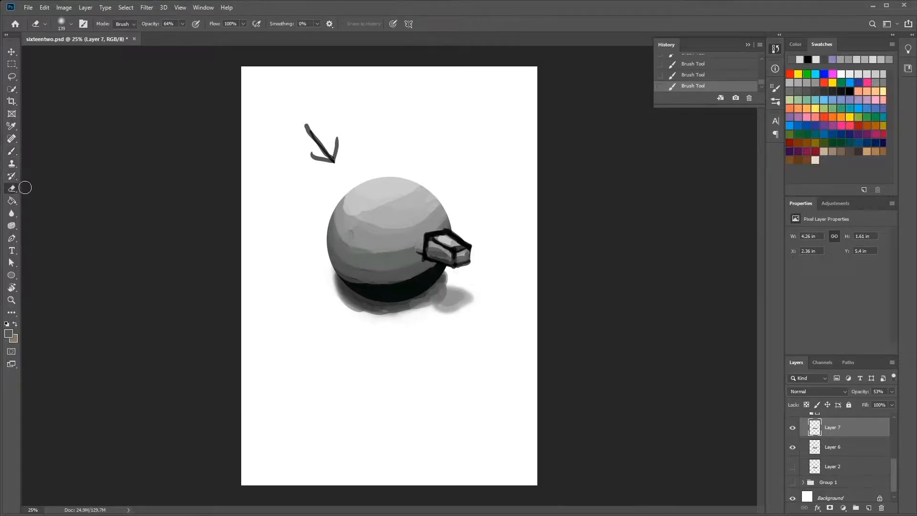
pyautogui.moveTo(448, 302)
pyautogui.mouseDown()
pyautogui.moveTo(428, 305)
pyautogui.moveTo(450, 316)
pyautogui.moveTo(442, 312)
pyautogui.moveTo(467, 284)
pyautogui.moveTo(460, 285)
pyautogui.moveTo(486, 295)
pyautogui.moveTo(449, 281)
pyautogui.moveTo(492, 295)
pyautogui.mouseUp()
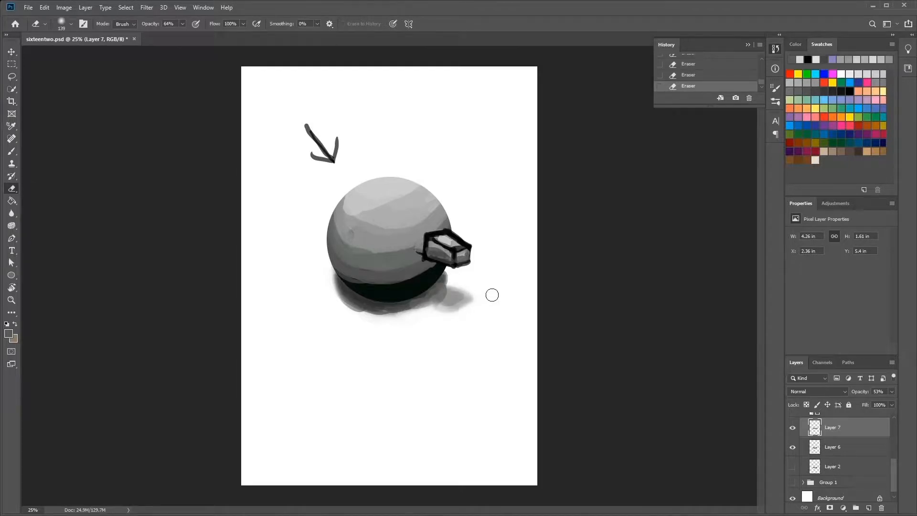
pyautogui.click(834, 446)
pyautogui.click(794, 449)
pyautogui.click(793, 449)
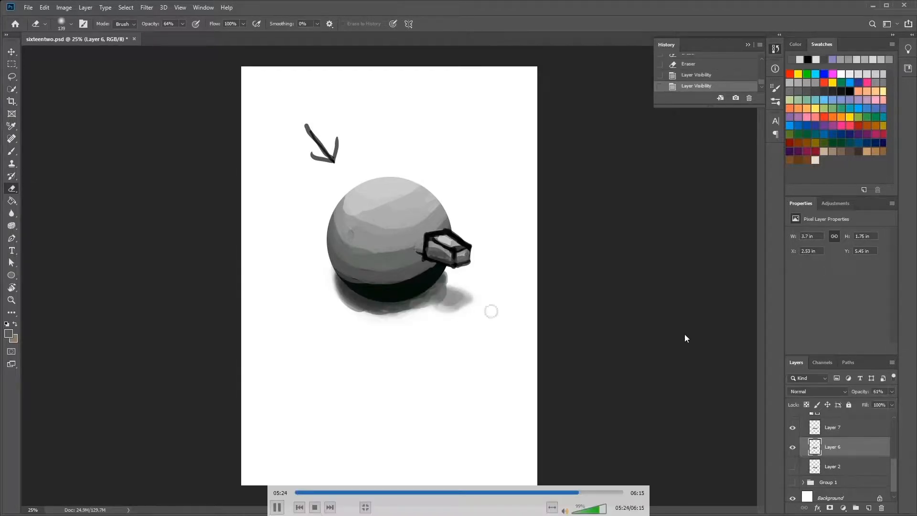
pyautogui.moveTo(448, 295)
pyautogui.mouseDown()
pyautogui.moveTo(471, 288)
pyautogui.moveTo(449, 290)
pyautogui.mouseUp()
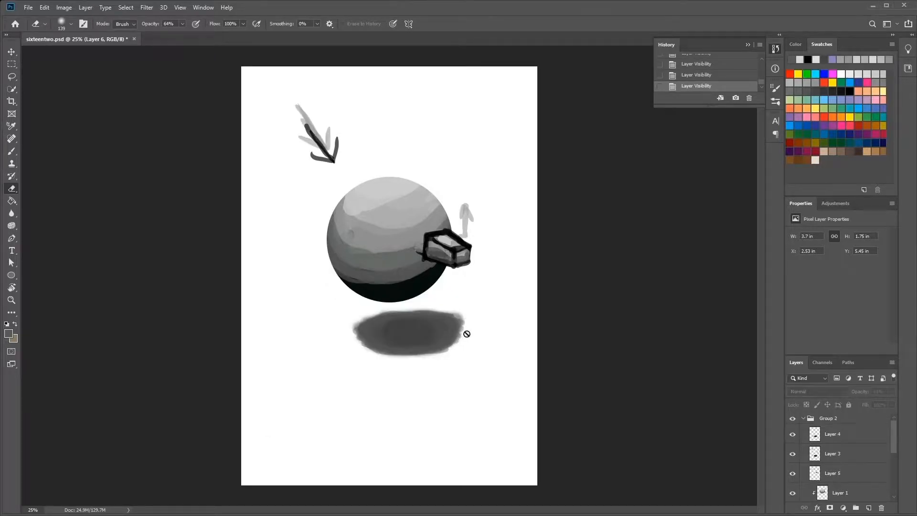
# Check Layer 4 of the floating sphere's shadow by toggling its visibility, and add a new layer directly above it
pyautogui.click(839, 437)
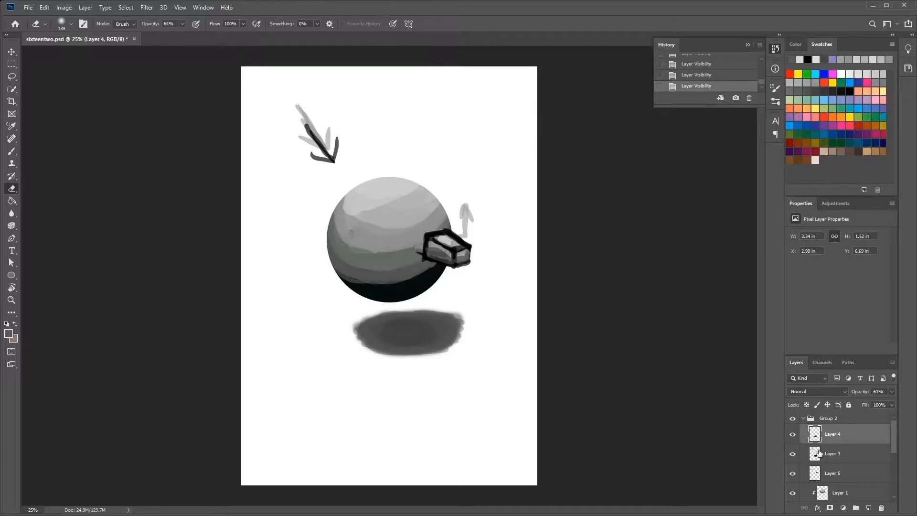
pyautogui.click(794, 436)
pyautogui.click(794, 437)
pyautogui.click(869, 508)
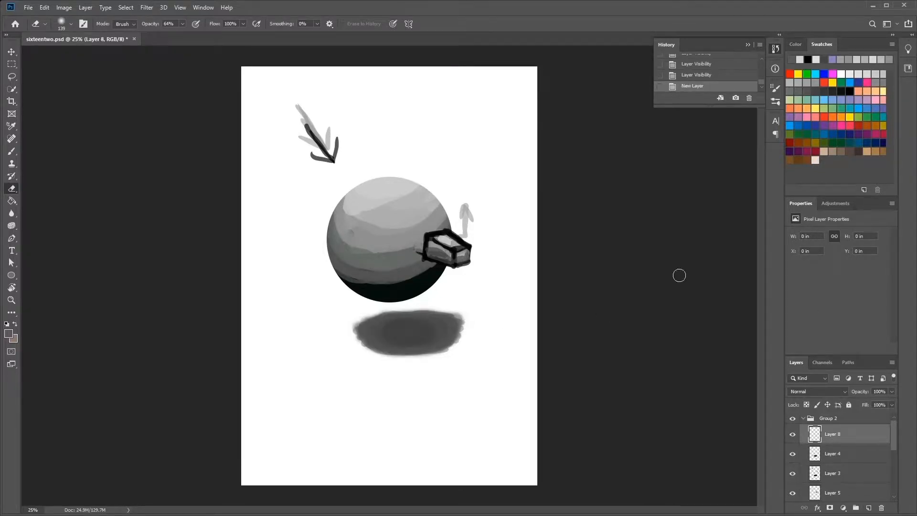
# Paint the protruding box's shadow in light gray at the floating shadow's lower-right edge with a soft brush of about 48 px
pyautogui.click(458, 345)
pyautogui.click(816, 82)
pyautogui.click(12, 151)
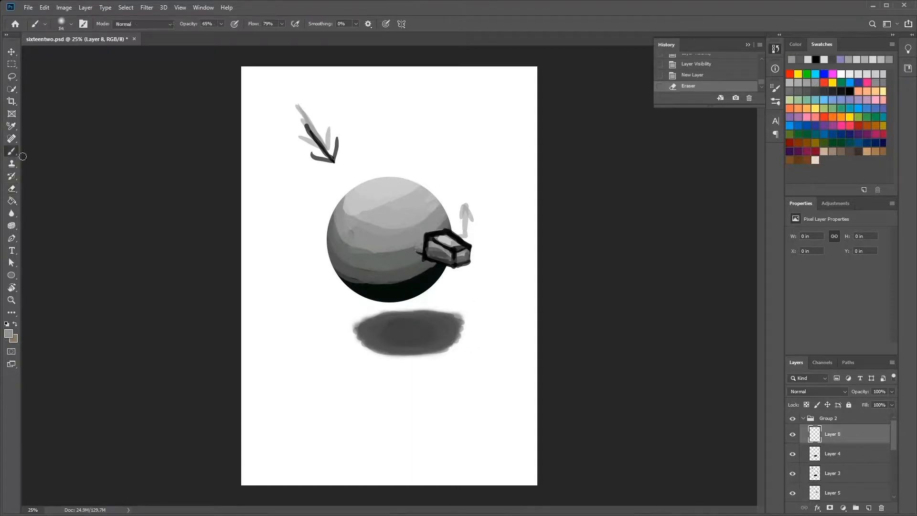
pyautogui.rightClick(457, 320)
pyautogui.click(519, 342)
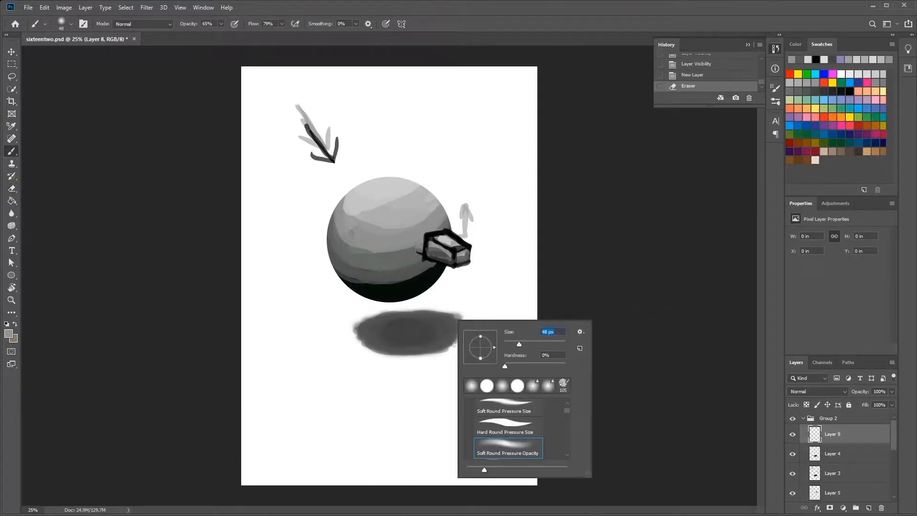
pyautogui.moveTo(455, 345); pyautogui.dragTo(460, 347)
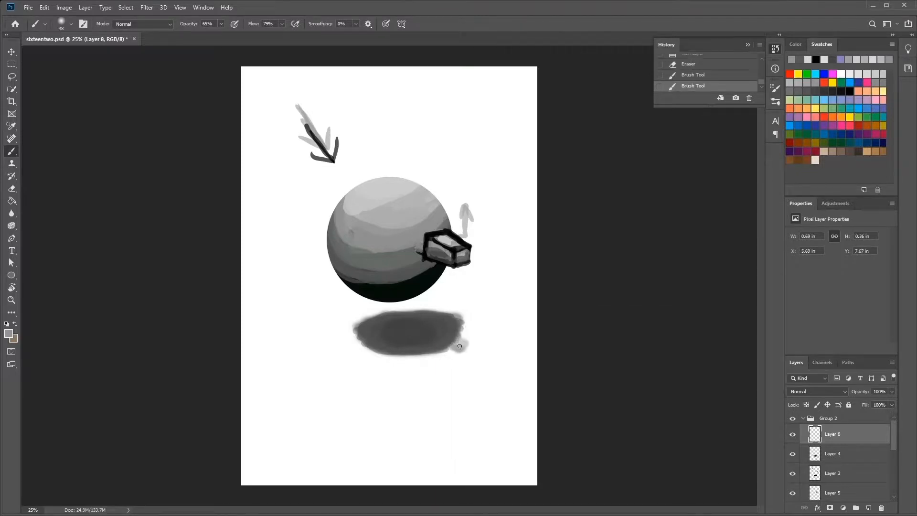
pyautogui.moveTo(455, 347); pyautogui.dragTo(458, 344)
# Blend the box's shadow into the floating sphere's shadow on Layer 8 with brush strokes in gray tones sampled from both
pyautogui.keyDown('alt'); pyautogui.click(455, 338); pyautogui.keyUp('alt')
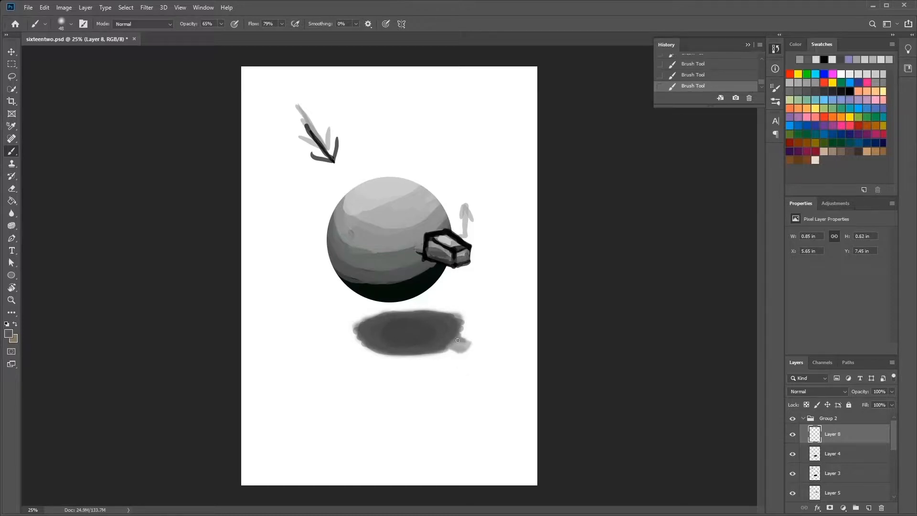
pyautogui.moveTo(453, 343); pyautogui.dragTo(454, 345)
pyautogui.keyDown('alt'); pyautogui.click(457, 345); pyautogui.keyUp('alt')
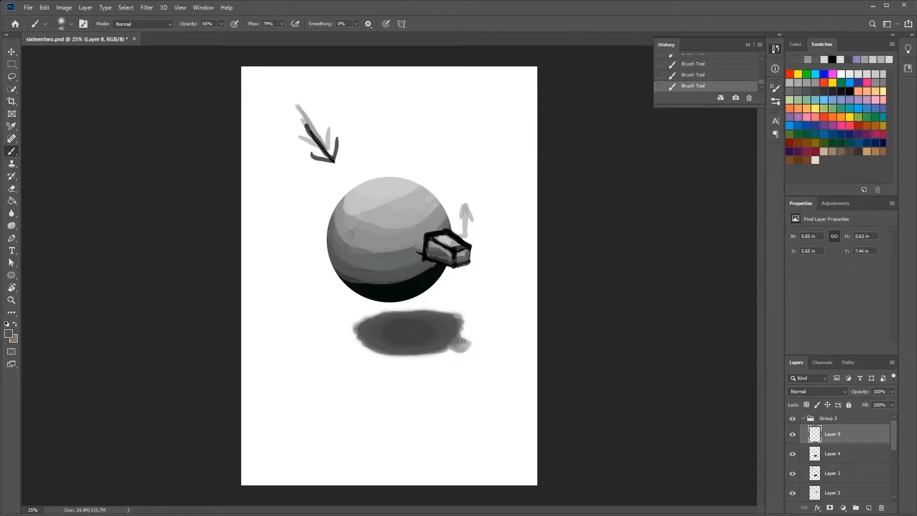
pyautogui.keyDown('alt'); pyautogui.click(463, 347); pyautogui.keyUp('alt')
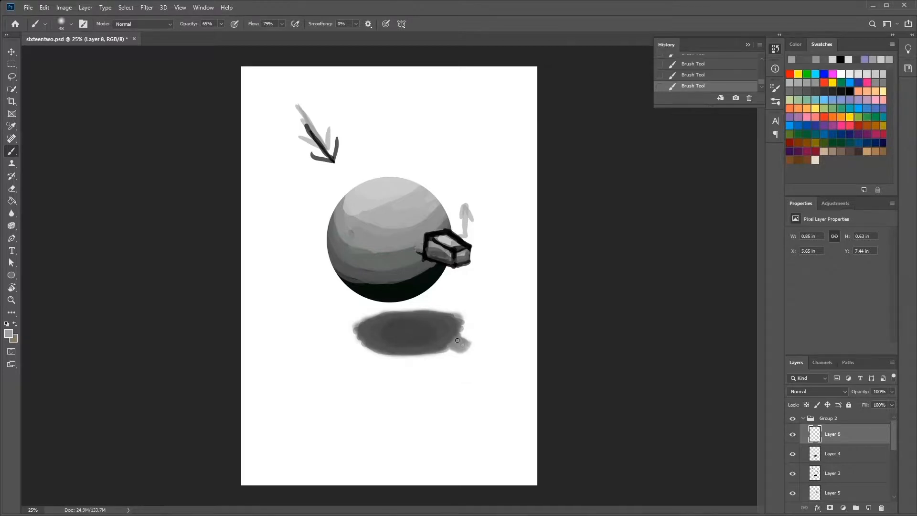
pyautogui.moveTo(471, 349)
pyautogui.mouseDown()
pyautogui.moveTo(450, 345)
pyautogui.moveTo(454, 329)
pyautogui.mouseUp()
pyautogui.keyDown('alt'); pyautogui.click(454, 329); pyautogui.keyUp('alt')
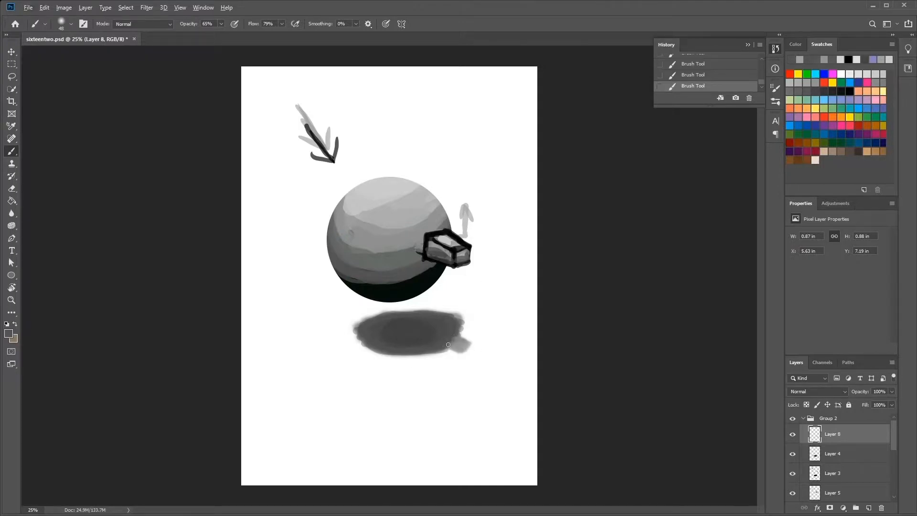